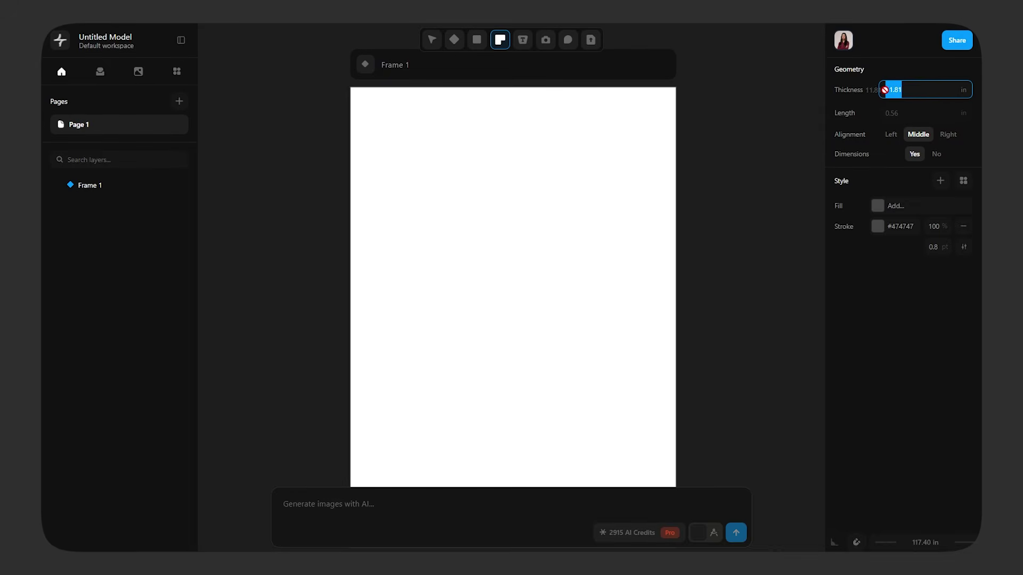
# Set the wall thickness to 9 in.
pyautogui.press('BackSpace')
pyautogui.write('9')
pyautogui.press('Return')
# Set the wall fill to solid grey #6c6c6c and the stroke colour to black #000000.
pyautogui.click(877, 207)
pyautogui.moveTo(675, 218); pyautogui.dragTo(645, 199)
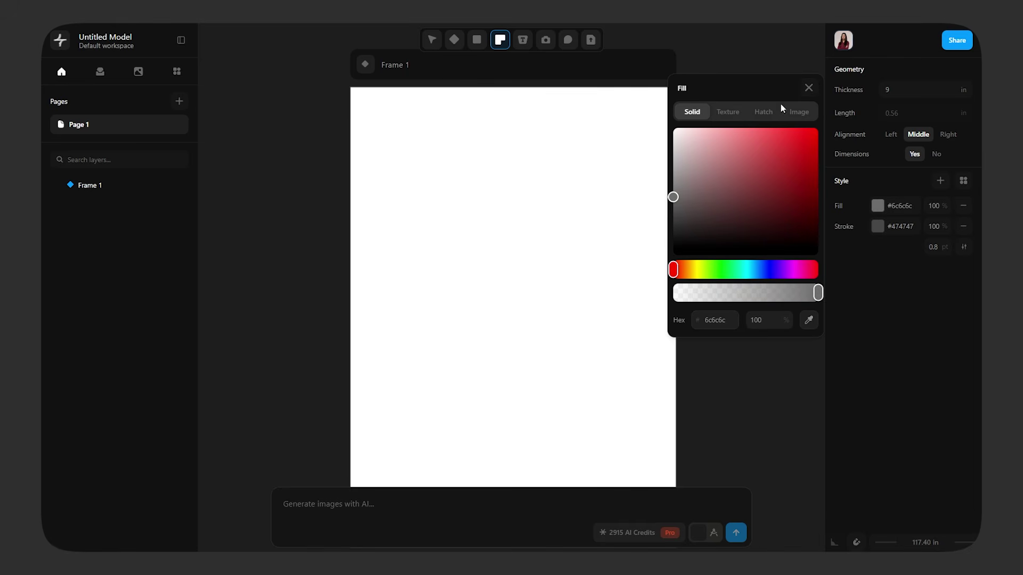
pyautogui.click(807, 88)
pyautogui.click(877, 226)
pyautogui.moveTo(673, 242); pyautogui.dragTo(646, 282)
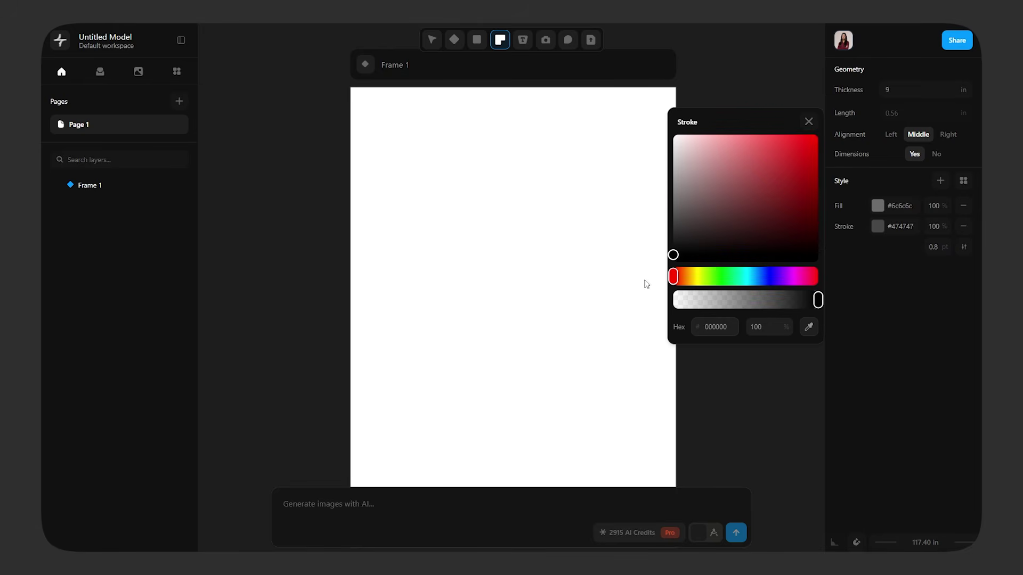
pyautogui.click(807, 119)
# Draw a closed exterior wall outline inside Frame 1, with a stepped notch along its upper side.
pyautogui.scroll(2, 528, 202)
pyautogui.click(495, 180)
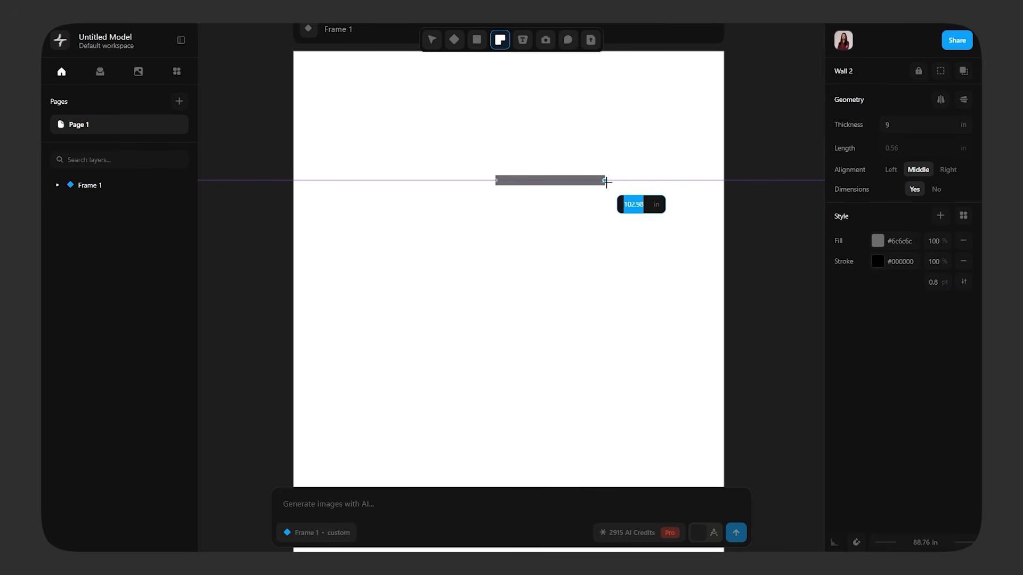
pyautogui.click(606, 183)
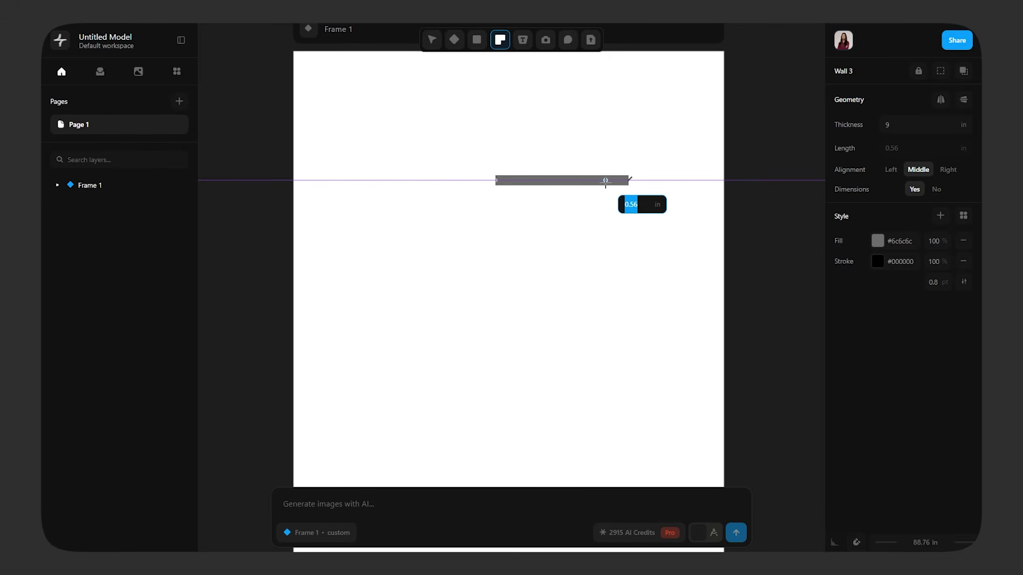
pyautogui.click(628, 403)
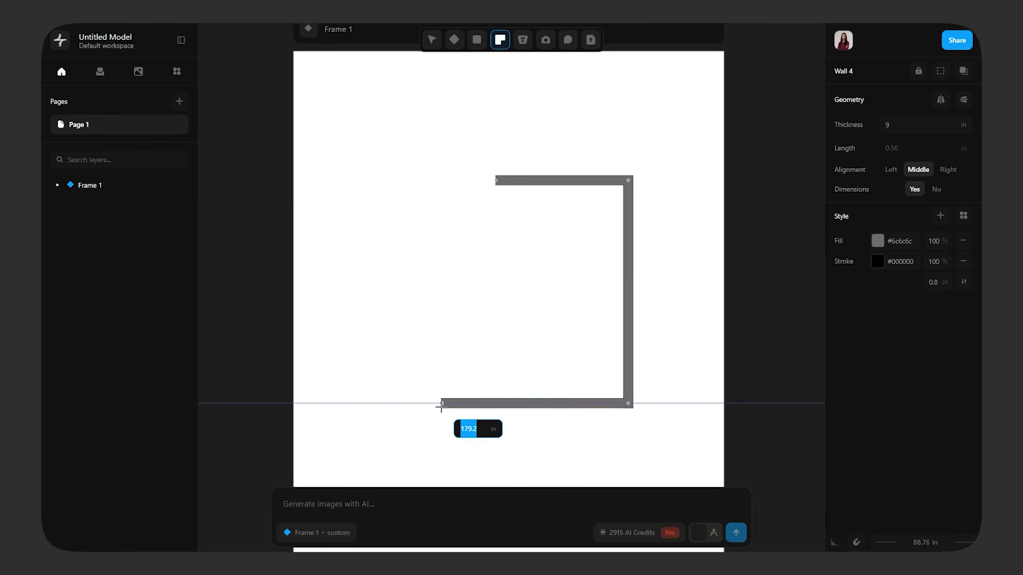
pyautogui.click(342, 403)
pyautogui.click(342, 155)
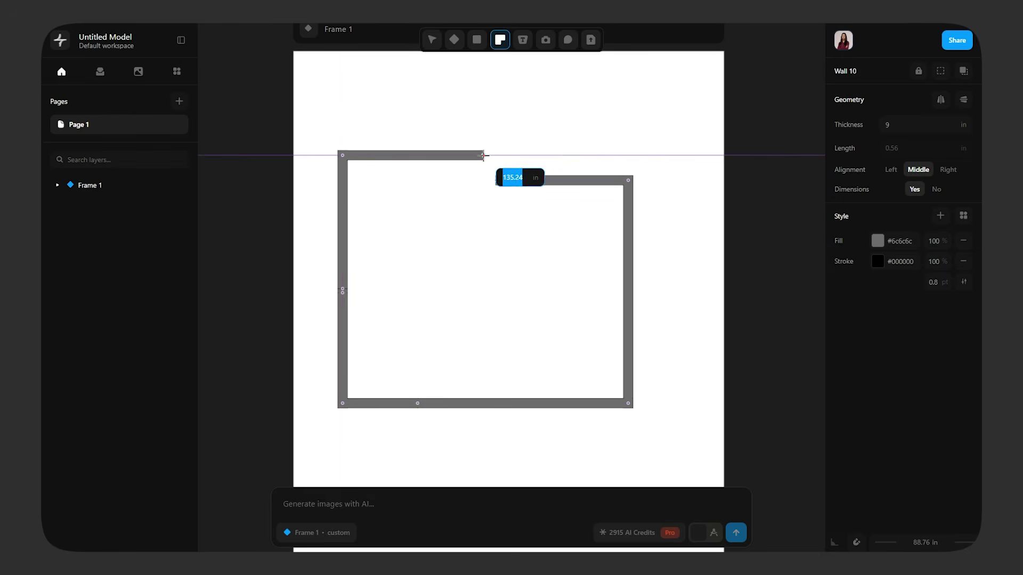
pyautogui.click(468, 156)
pyautogui.click(468, 181)
pyautogui.press('Escape')
# Select all exterior walls together and move the outline slightly so it sits centred across the frame.
pyautogui.moveTo(308, 122)
pyautogui.mouseDown()
pyautogui.moveTo(613, 466)
pyautogui.moveTo(642, 471)
pyautogui.mouseUp()
pyautogui.moveTo(476, 289)
pyautogui.mouseDown()
pyautogui.moveTo(510, 294)
pyautogui.moveTo(502, 281)
pyautogui.mouseUp()
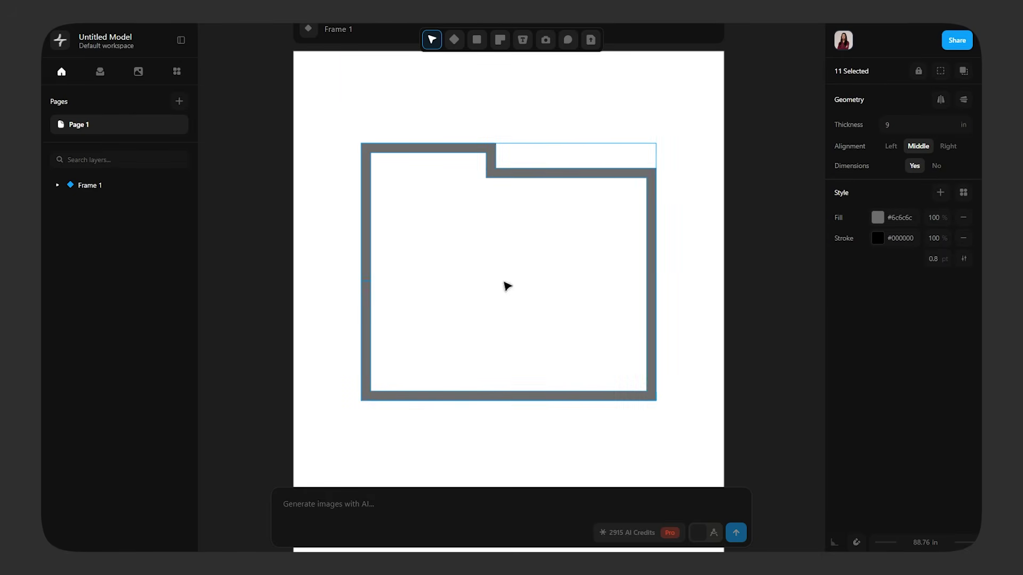
pyautogui.click(675, 299)
pyautogui.scroll(1, 691, 272)
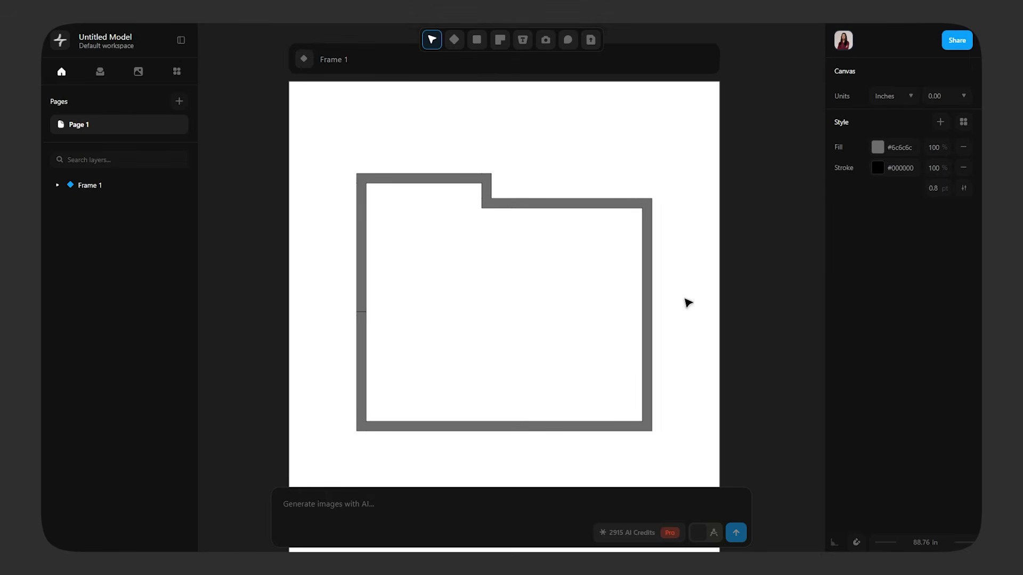
# Draw a 4 in thick partition 72 in across from the left exterior wall's midpoint, continuing straight down to the lower exterior wall.
pyautogui.click(500, 40)
pyautogui.click(511, 64)
pyautogui.click(895, 91)
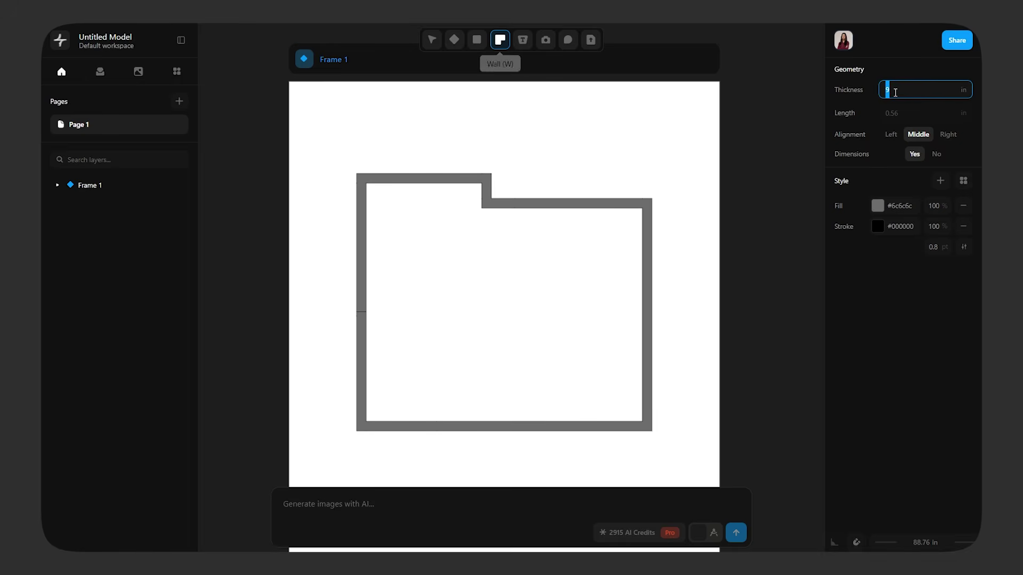
pyautogui.write('4')
pyautogui.press('Return')
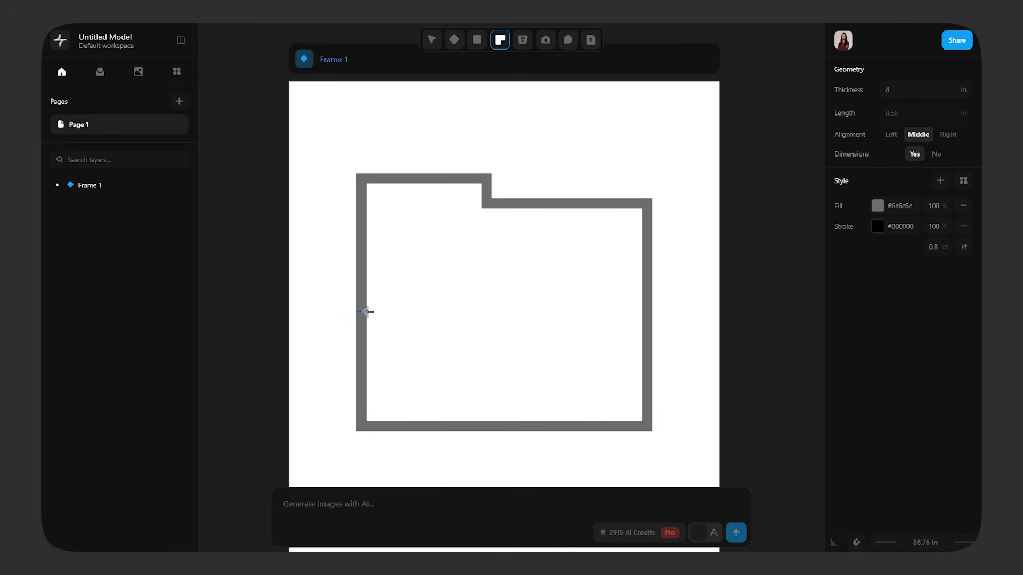
pyautogui.click(367, 311)
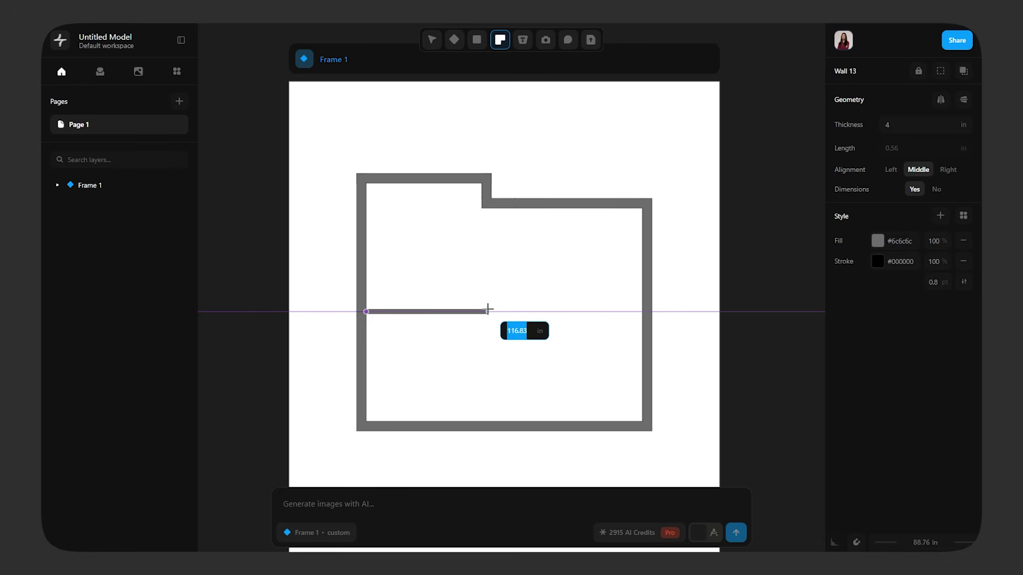
pyautogui.write('72')
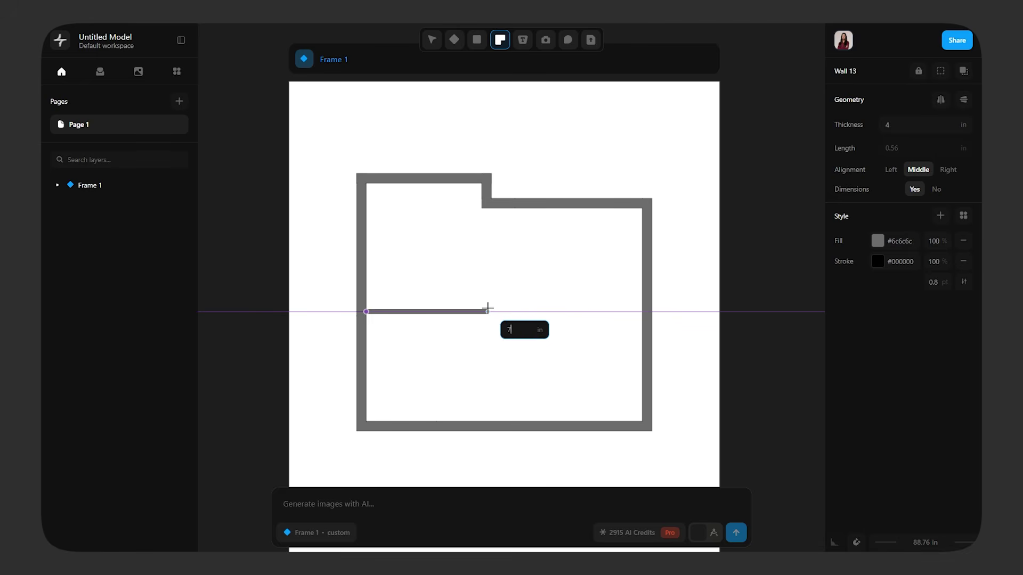
pyautogui.press('Return')
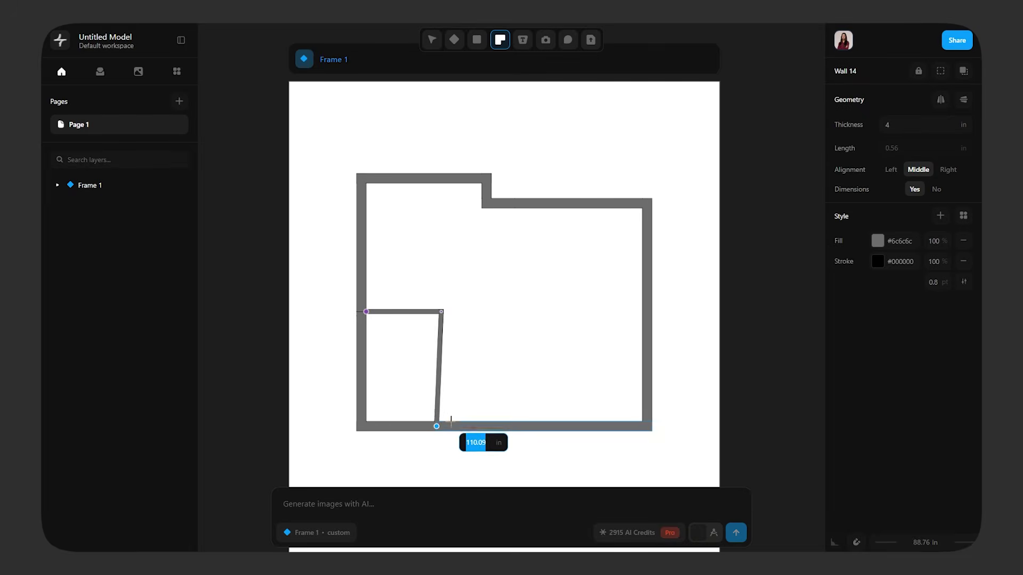
pyautogui.click(437, 427)
pyautogui.scroll(5, 434, 425)
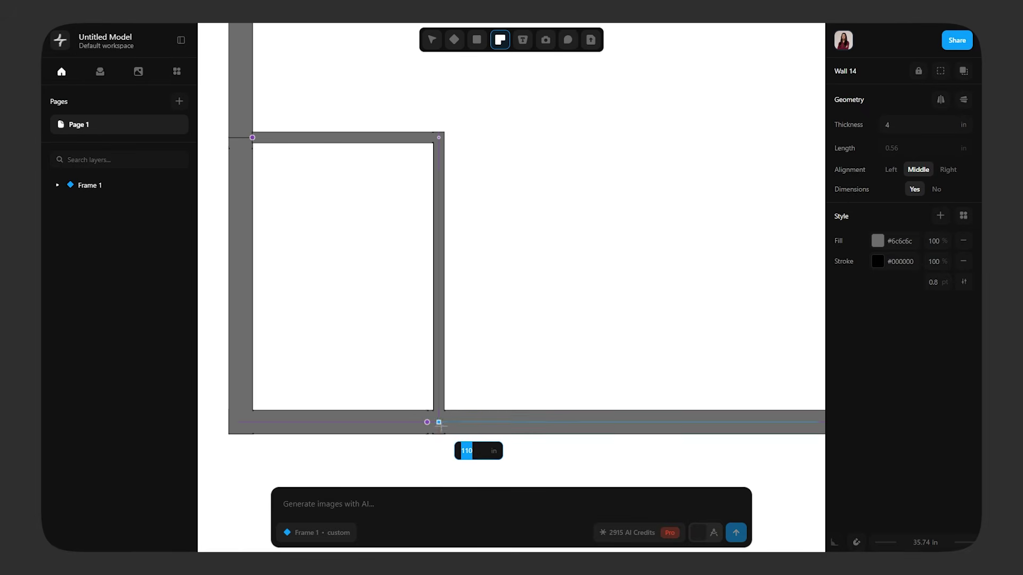
pyautogui.press('Escape')
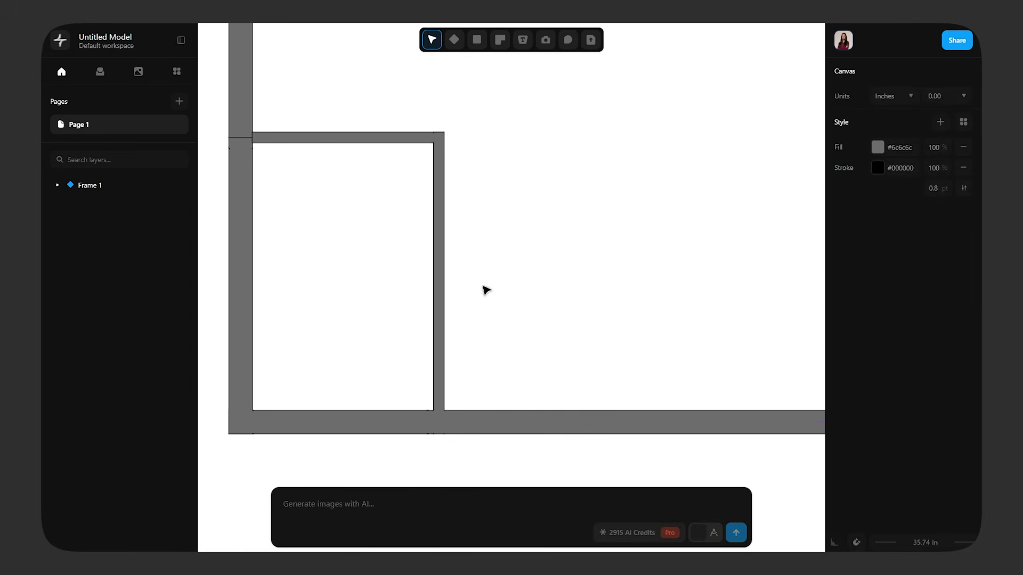
# Shift the horizontal partition slightly downward and the vertical partition slightly toward the left exterior wall.
pyautogui.hscroll(-3, 533, 291)
pyautogui.click(459, 157)
pyautogui.moveTo(438, 149); pyautogui.dragTo(438, 154)
pyautogui.click(544, 398)
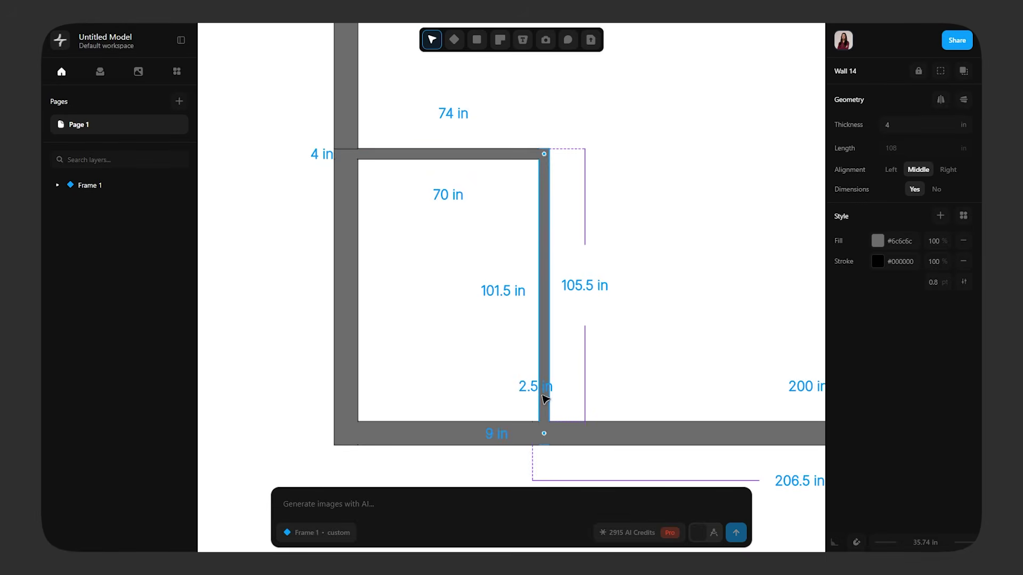
pyautogui.moveTo(544, 397); pyautogui.dragTo(535, 391)
pyautogui.click(615, 350)
pyautogui.scroll(-3, 615, 349)
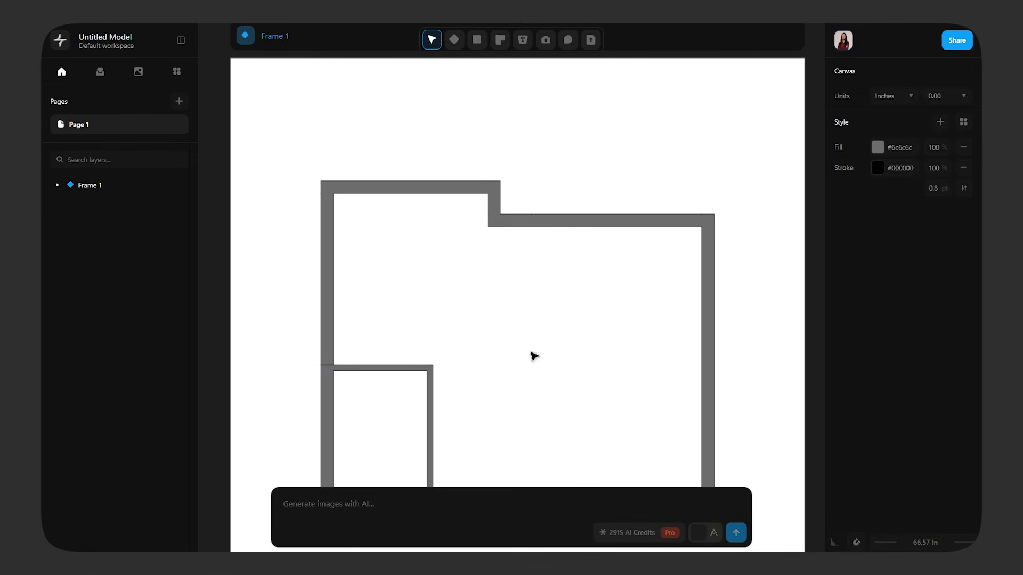
# Draw 4 in partitions from the small room's upper right corner, extending right and up to the upper exterior wall beside the notch.
pyautogui.press('w')
pyautogui.click(430, 368)
pyautogui.click(517, 367)
pyautogui.scroll(3, 514, 221)
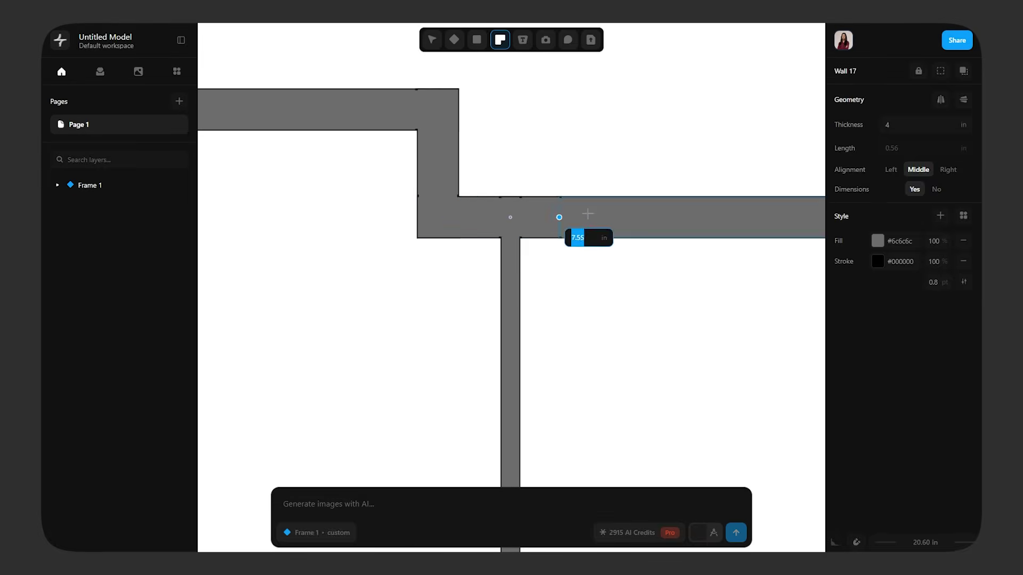
pyautogui.click(559, 219)
pyautogui.scroll(-2, 597, 360)
pyautogui.press('Escape')
# Nudge the upper room's vertical partition slightly away from the exterior notch.
pyautogui.scroll(3, 567, 250)
pyautogui.click(537, 207)
pyautogui.moveTo(537, 207)
pyautogui.mouseDown()
pyautogui.moveTo(559, 302)
pyautogui.moveTo(539, 204)
pyautogui.mouseUp()
pyautogui.click(671, 248)
pyautogui.scroll(-3, 671, 248)
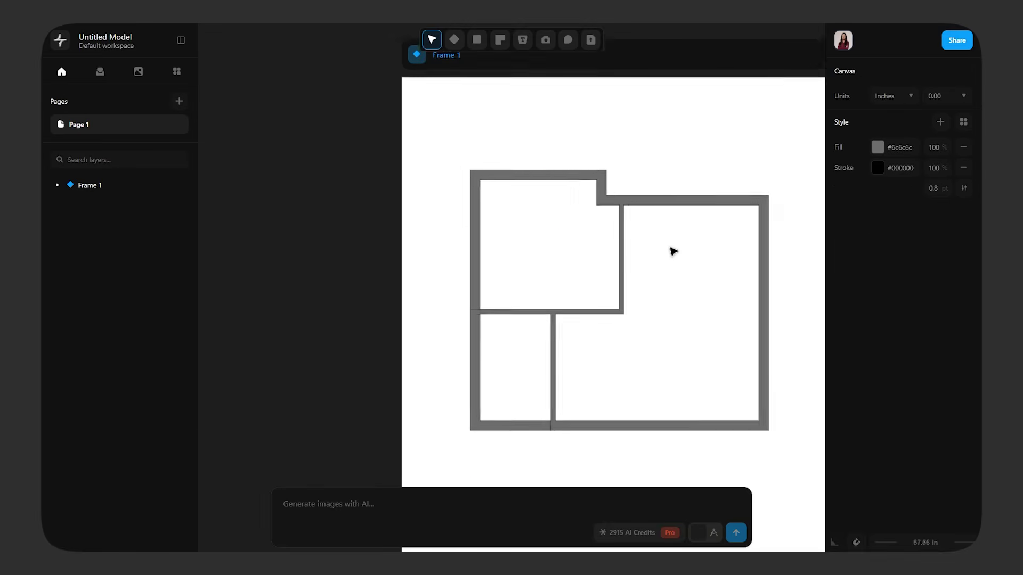
# Place a door opening near the right end of the horizontal partition and set its swing to Right.
pyautogui.scroll(-1, 703, 324)
pyautogui.hscroll(3, 639, 314)
pyautogui.scroll(3, 559, 303)
pyautogui.click(499, 41)
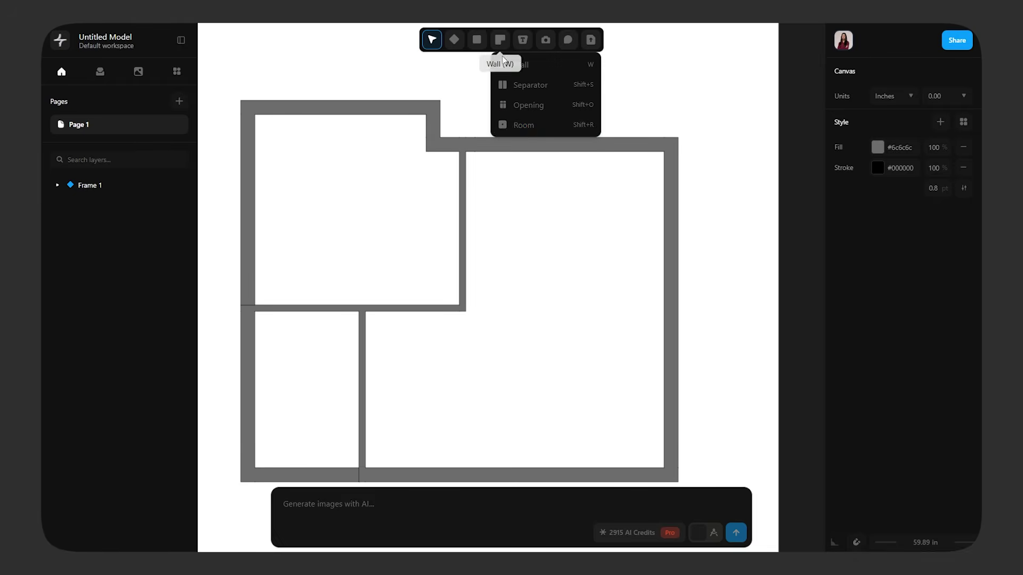
pyautogui.click(527, 105)
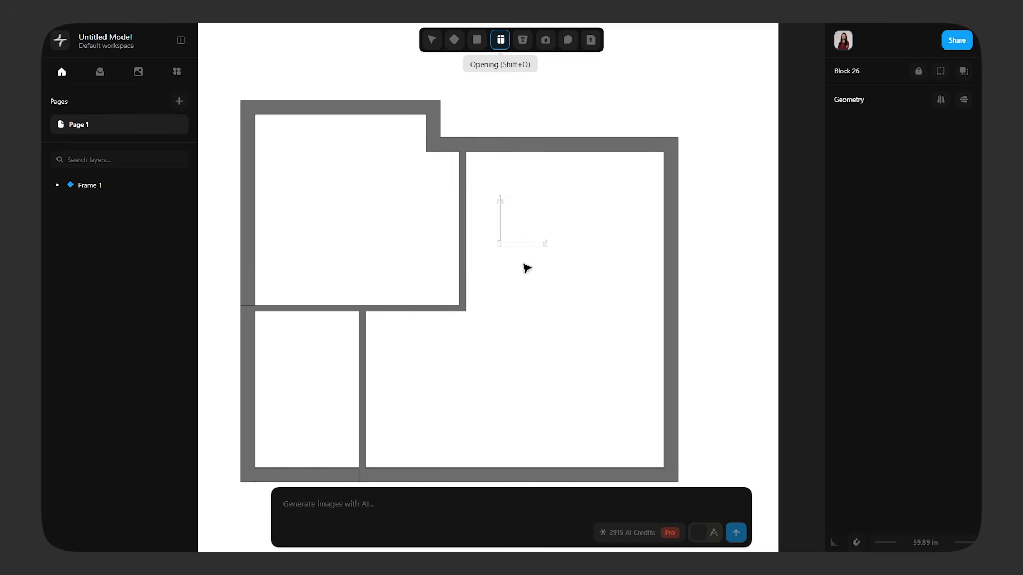
pyautogui.click(433, 312)
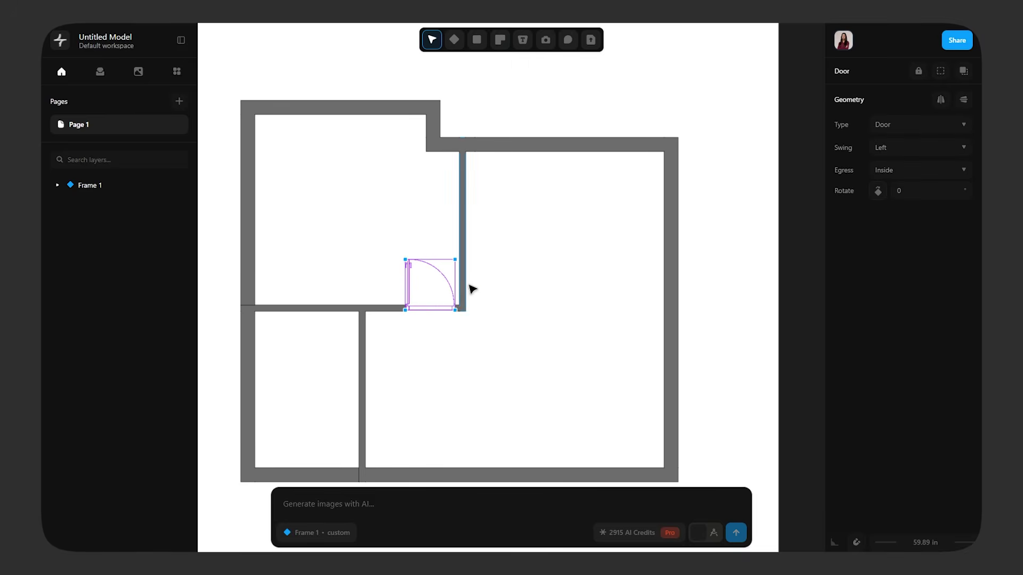
pyautogui.click(956, 148)
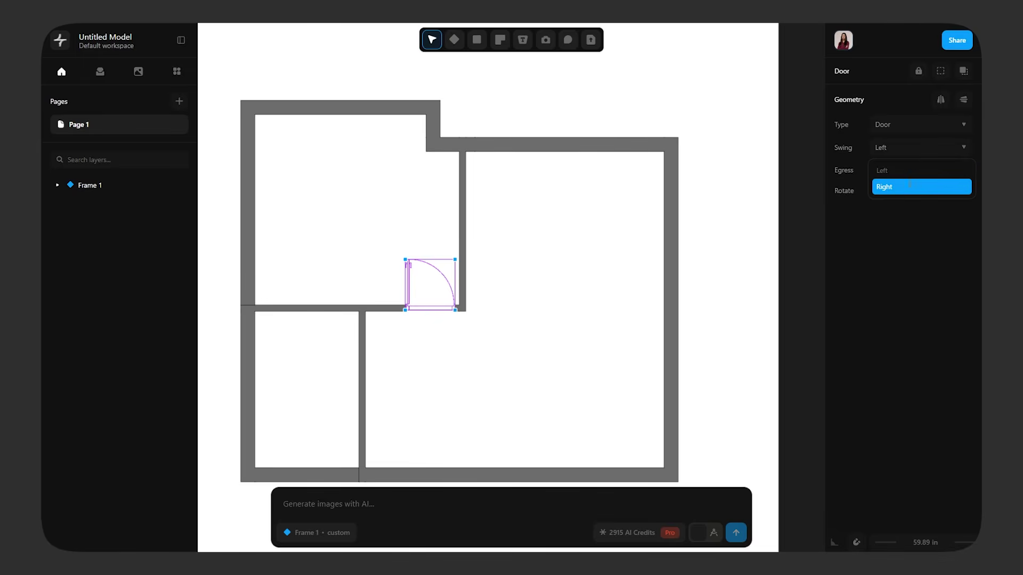
pyautogui.click(916, 185)
pyautogui.click(537, 399)
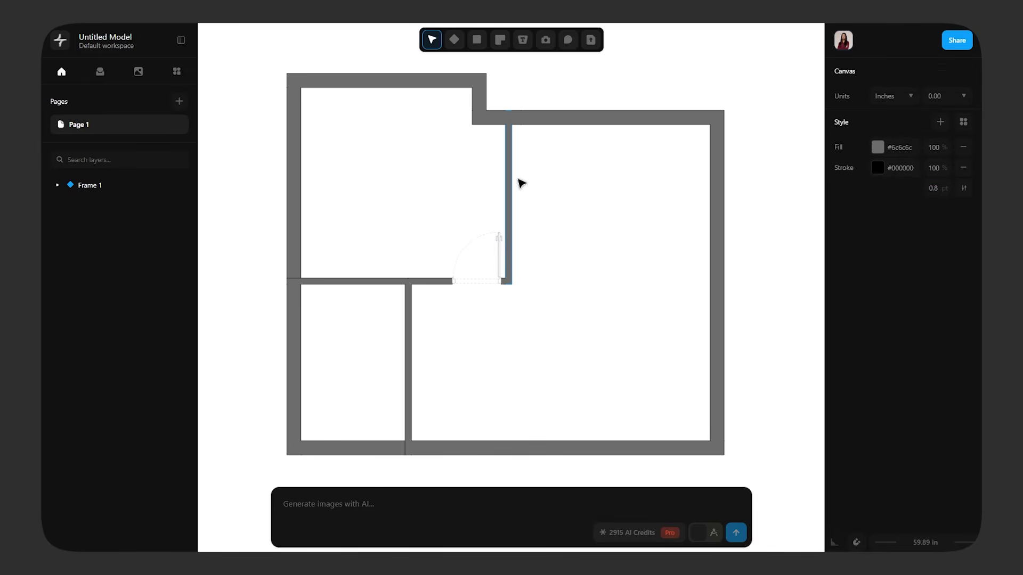
# Place a door near the upper end of the small room's vertical partition and set its egress to Outside.
pyautogui.click(500, 40)
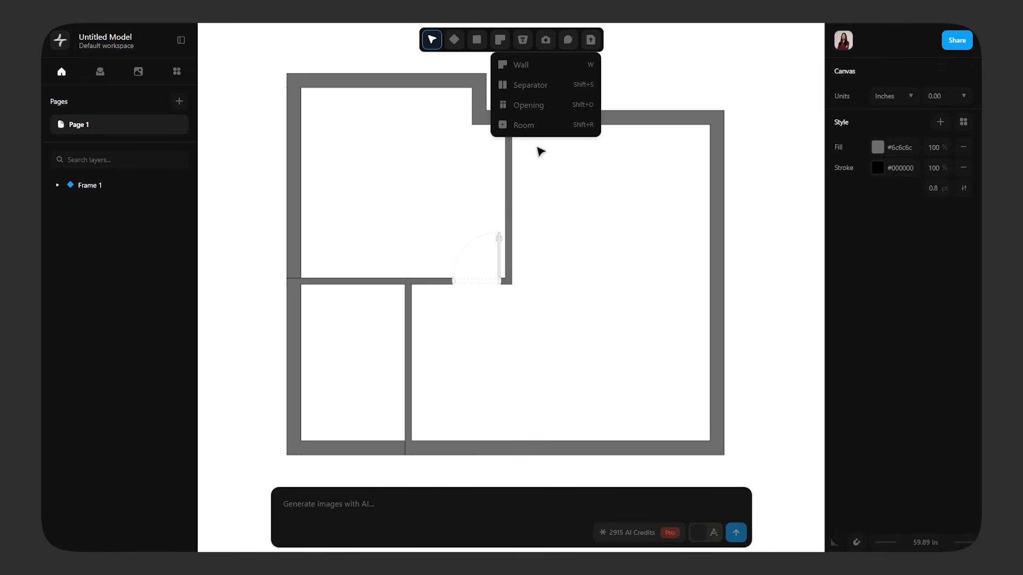
pyautogui.click(565, 105)
pyautogui.click(403, 319)
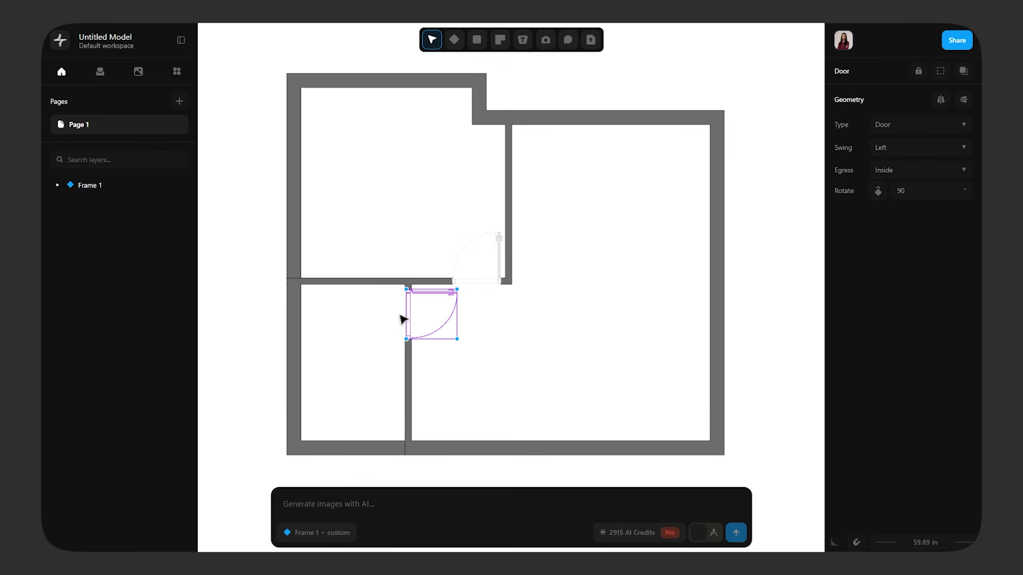
pyautogui.click(938, 171)
pyautogui.click(884, 211)
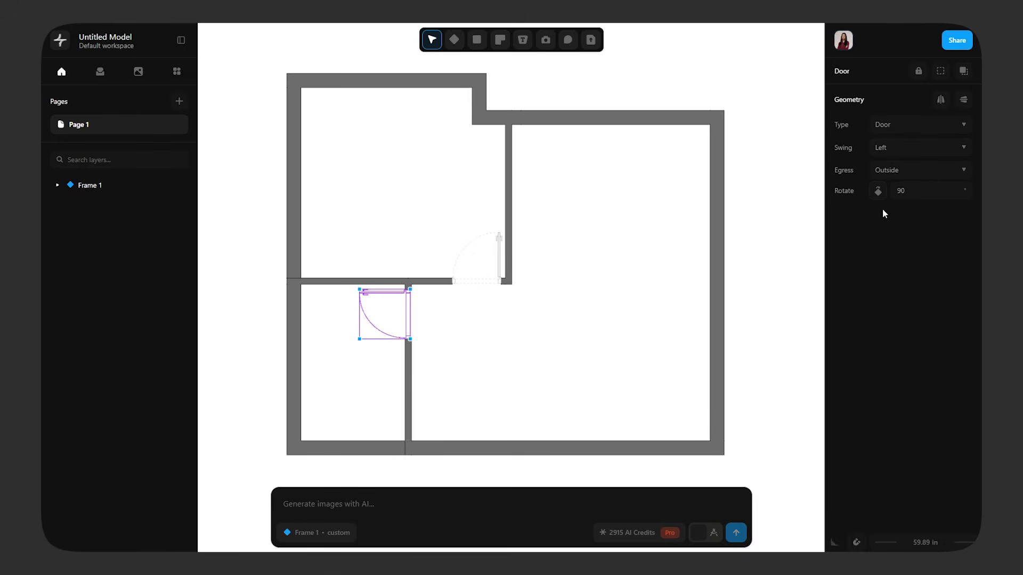
pyautogui.click(506, 352)
# Place a door near the right end of the lower exterior wall and set its egress to Outside.
pyautogui.moveTo(559, 358); pyautogui.dragTo(532, 342)
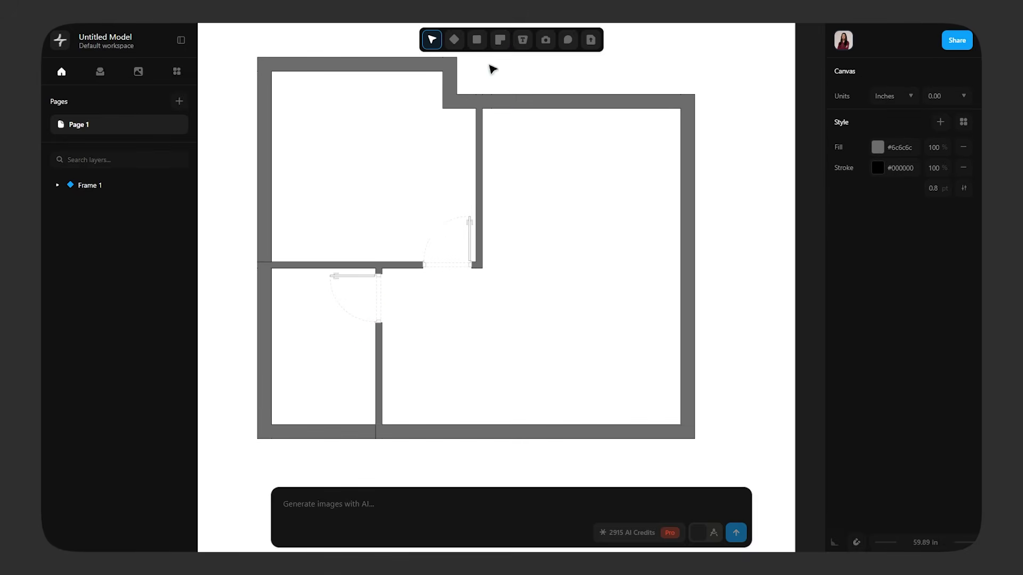
pyautogui.click(499, 39)
pyautogui.click(532, 105)
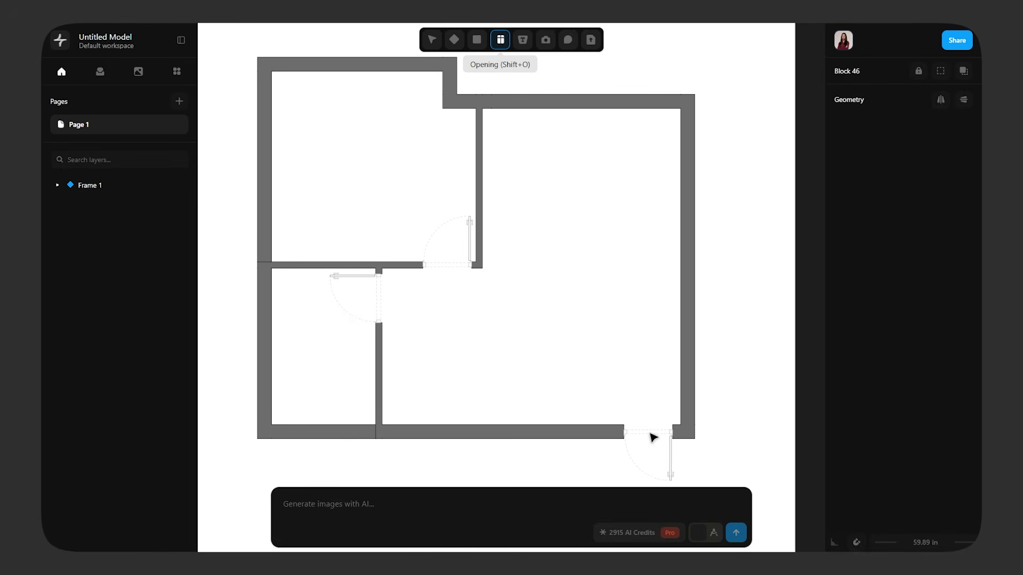
pyautogui.click(656, 435)
pyautogui.click(913, 170)
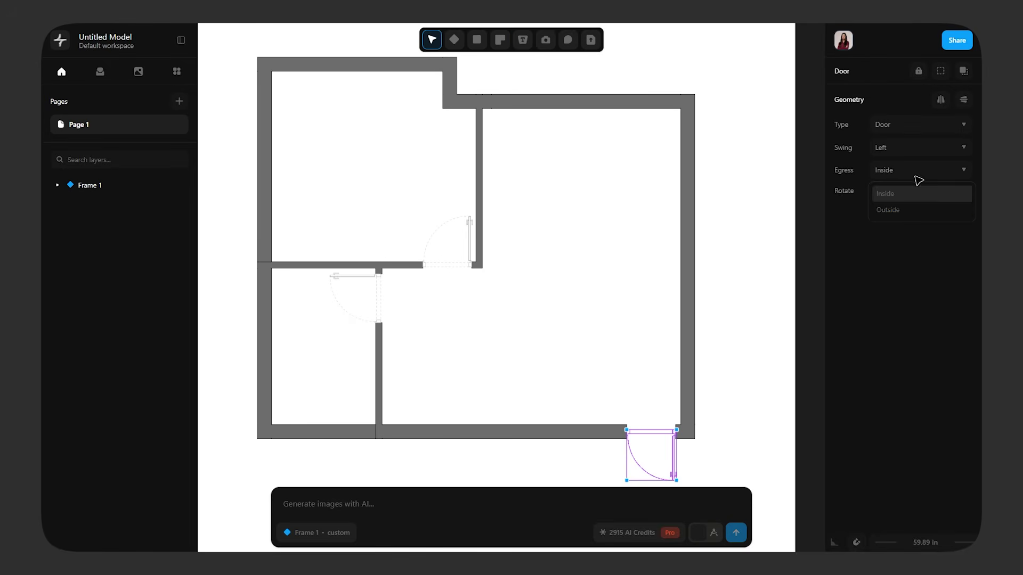
pyautogui.click(885, 209)
pyautogui.click(744, 425)
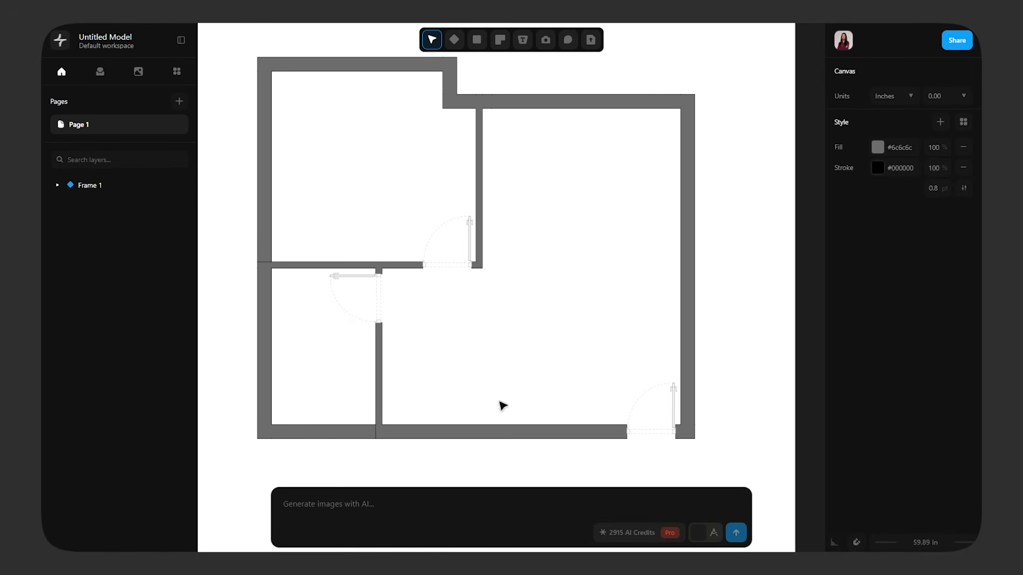
# Place an opening in the upper exterior wall of the large room and change its type to Window.
pyautogui.click(501, 40)
pyautogui.click(541, 105)
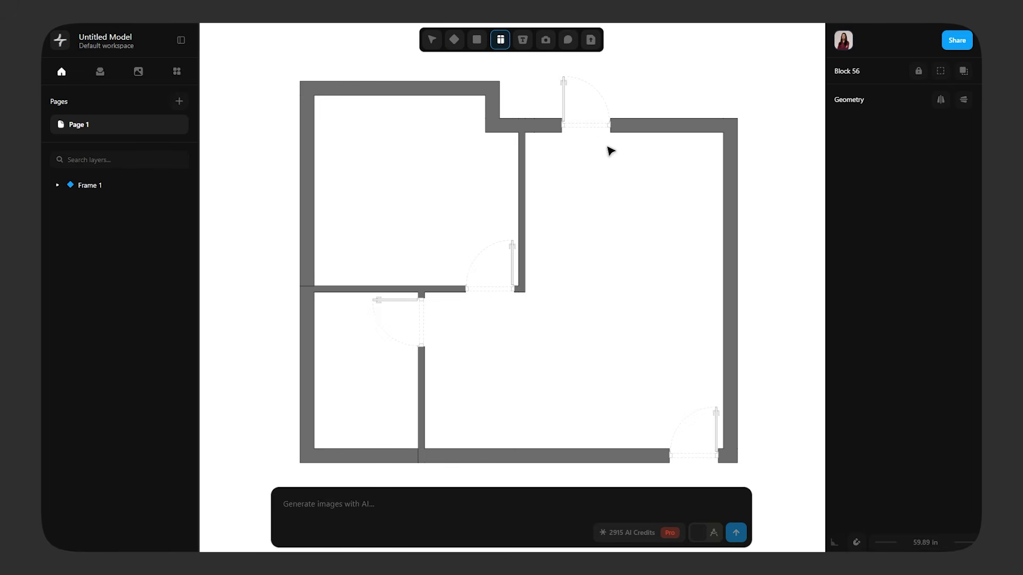
pyautogui.click(628, 137)
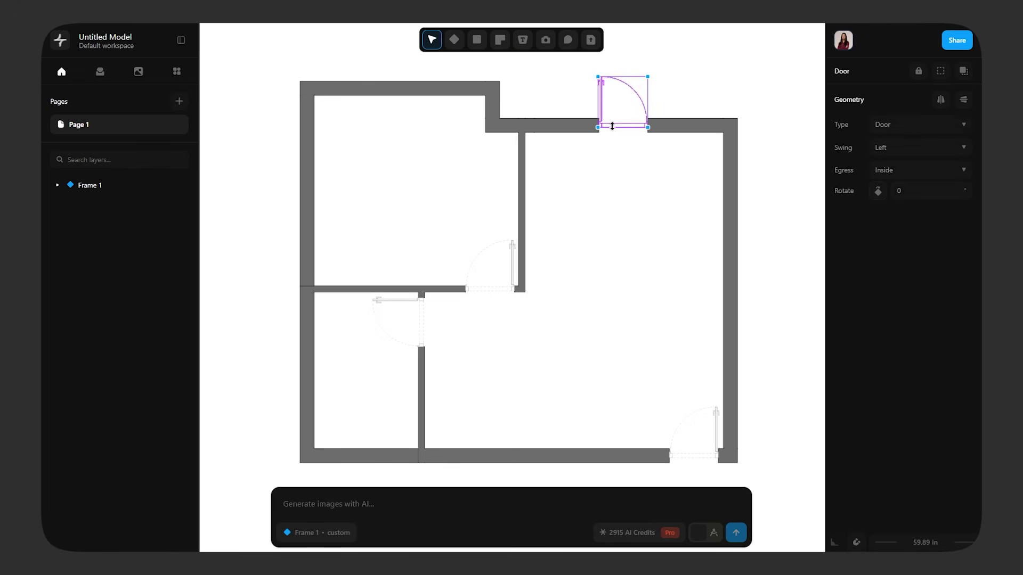
pyautogui.click(906, 127)
pyautogui.click(894, 164)
pyautogui.click(653, 171)
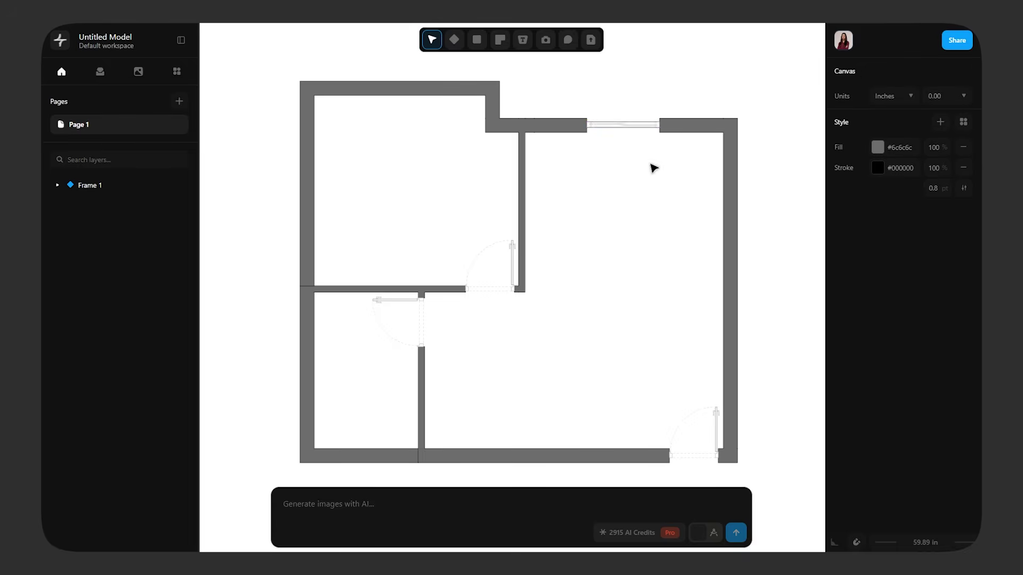
# Widen the window in the large room's upper exterior wall by stretching both of its ends outward.
pyautogui.scroll(5, 667, 112)
pyautogui.click(612, 174)
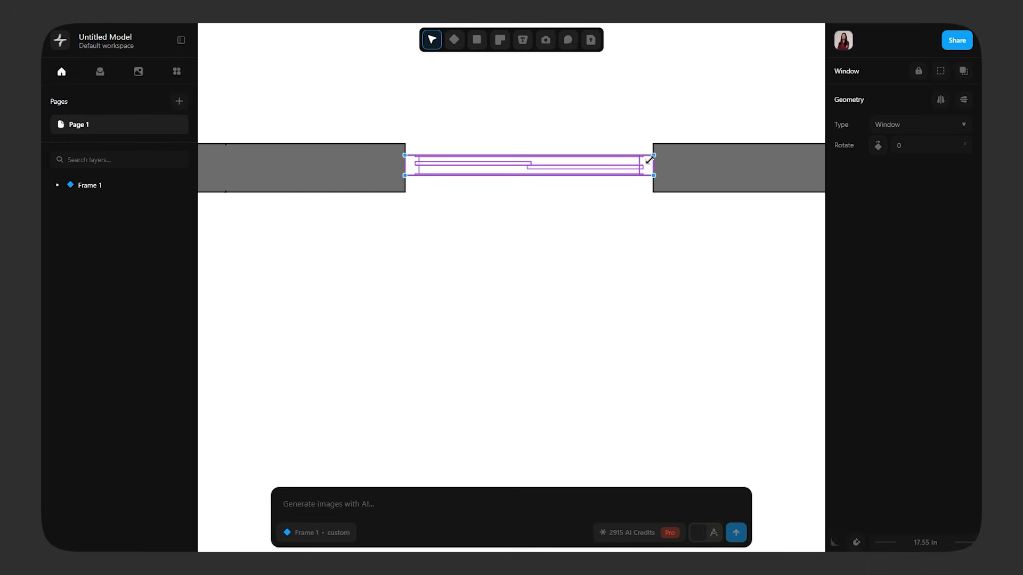
pyautogui.moveTo(654, 165); pyautogui.dragTo(776, 165)
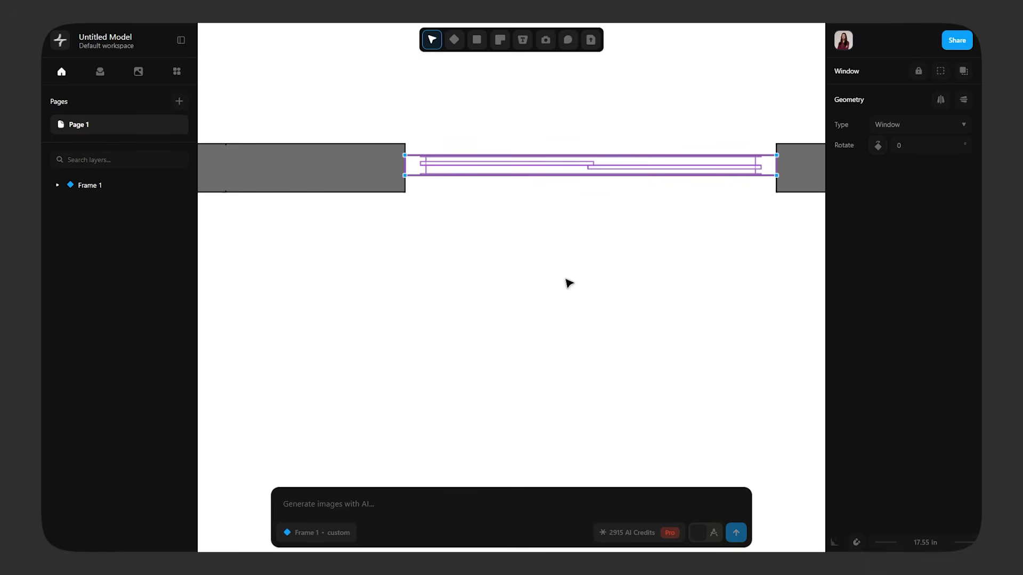
pyautogui.scroll(-3, 569, 283)
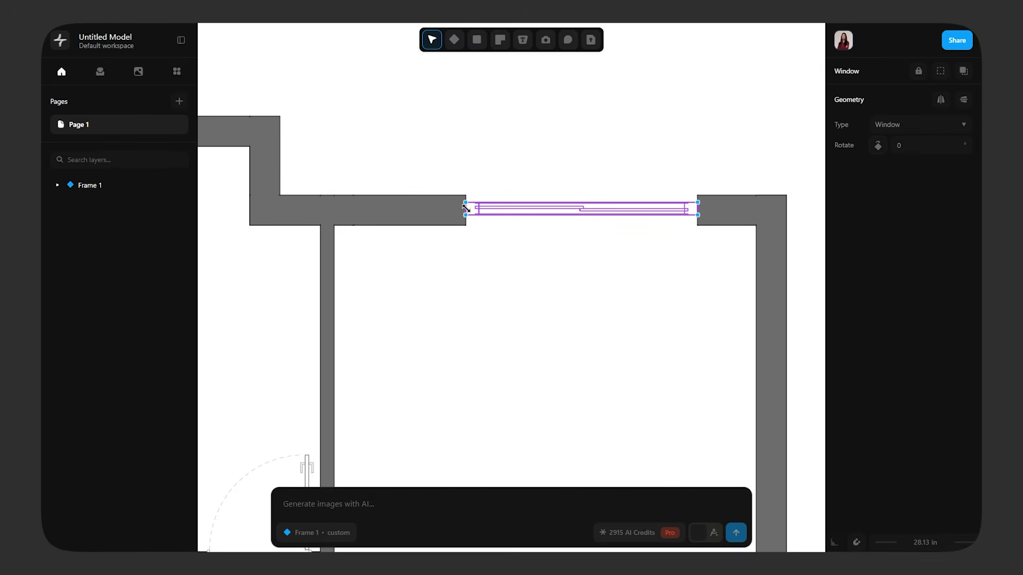
pyautogui.scroll(4, 466, 208)
pyautogui.moveTo(466, 209); pyautogui.dragTo(341, 205)
pyautogui.click(440, 278)
pyautogui.scroll(-10, 458, 302)
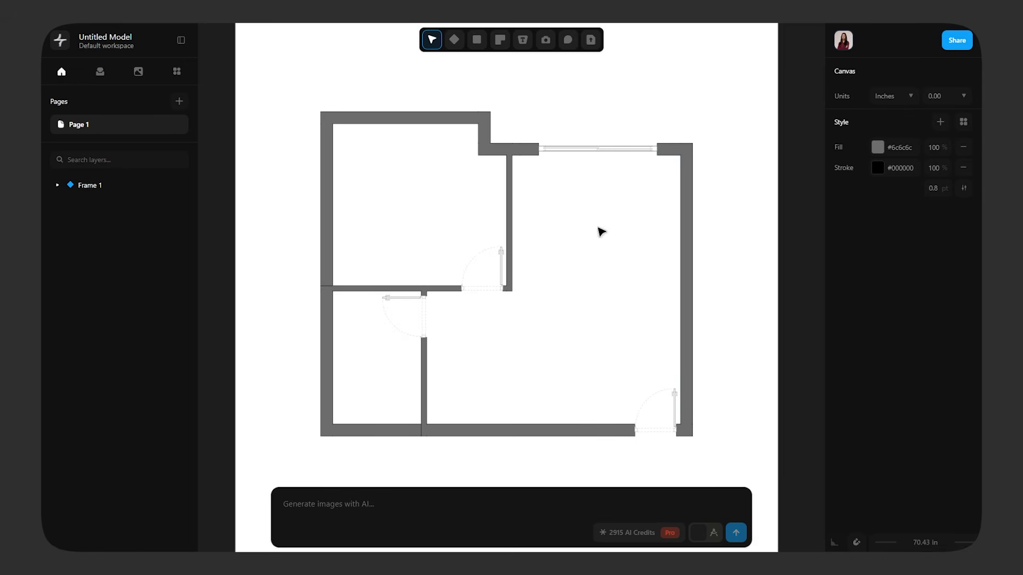
pyautogui.click(57, 185)
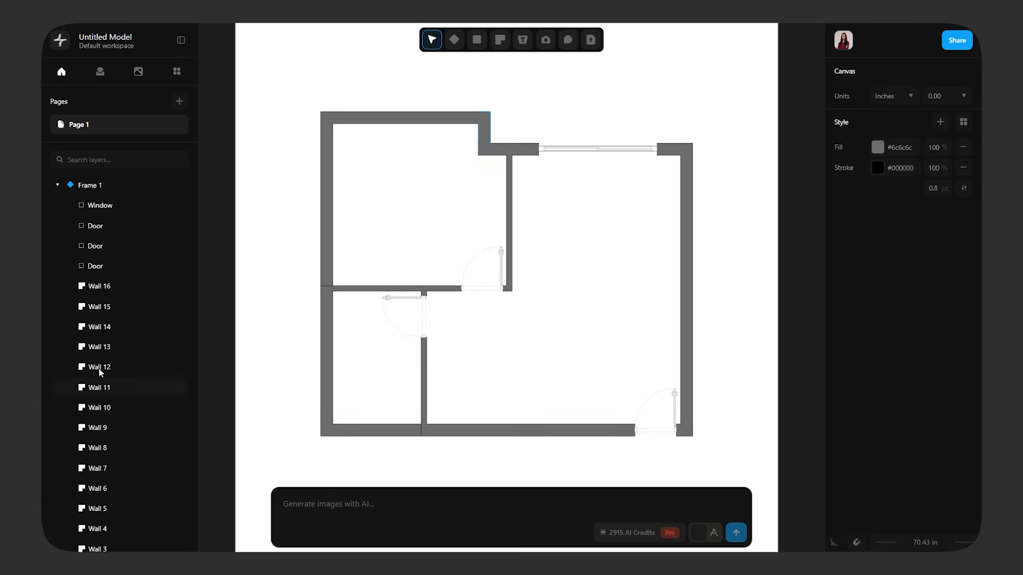
pyautogui.click(57, 185)
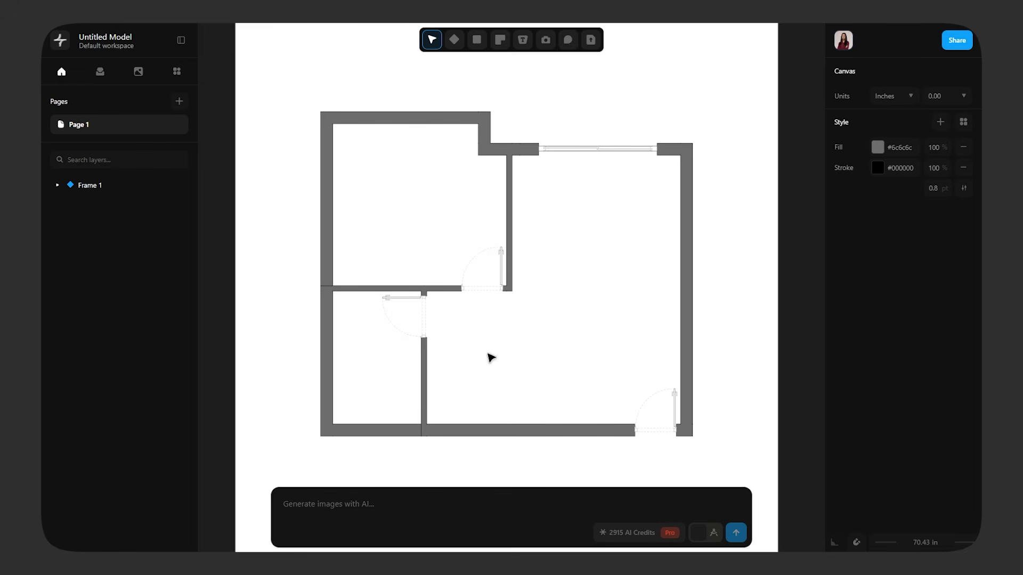
# Place the Tarnalmark sofa (190 × 82) from the furniture library in the large room and rotate it a quarter turn.
pyautogui.click(101, 72)
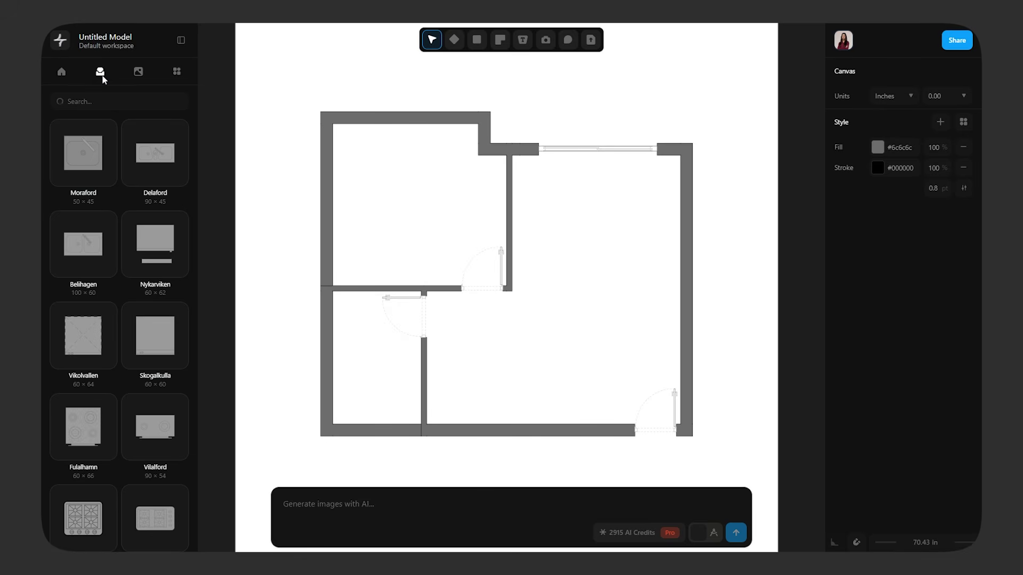
pyautogui.hscroll(2, 520, 359)
pyautogui.scroll(-2, 520, 359)
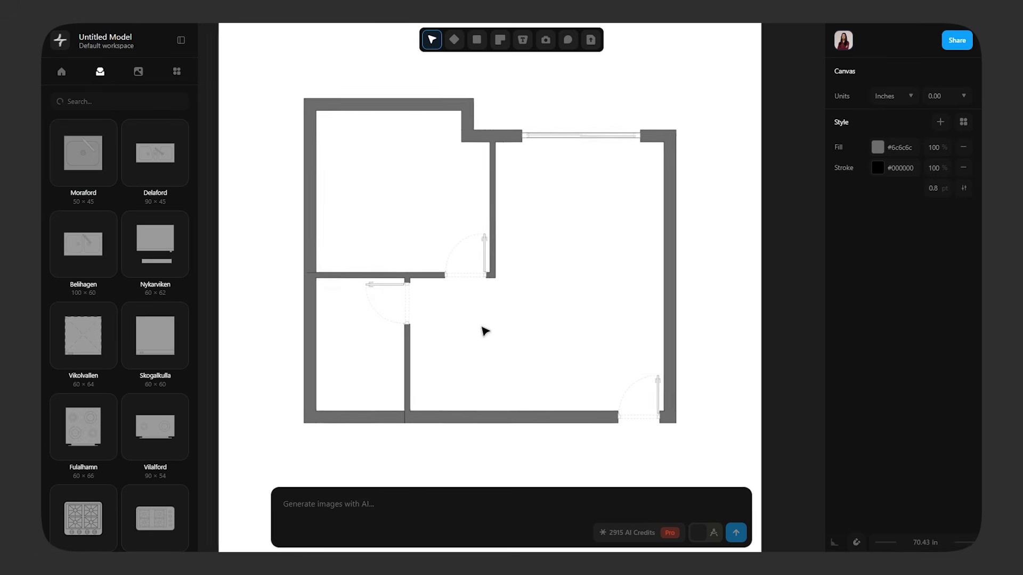
pyautogui.scroll(-5, 110, 388)
pyautogui.moveTo(161, 246); pyautogui.dragTo(580, 208)
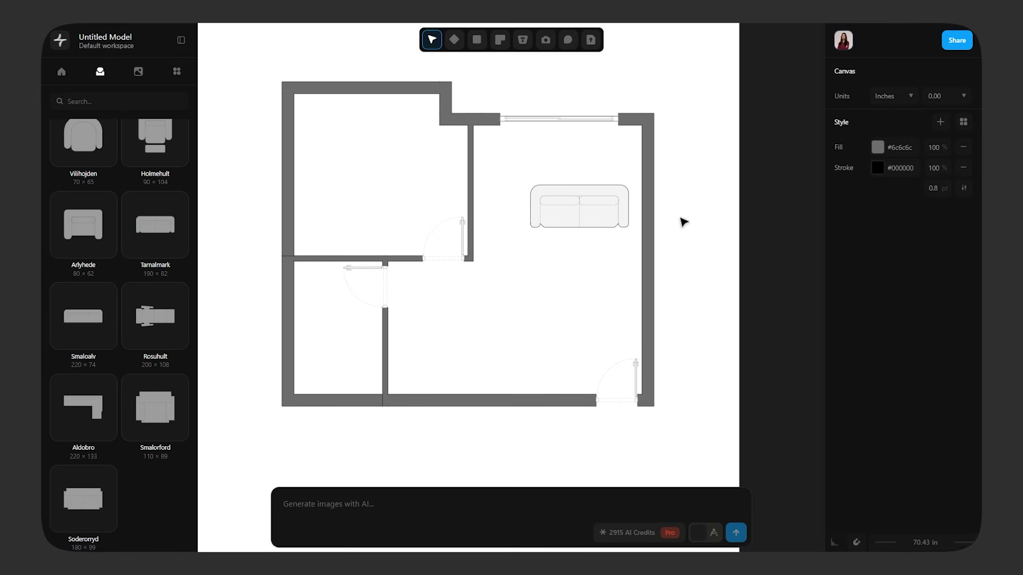
pyautogui.click(597, 197)
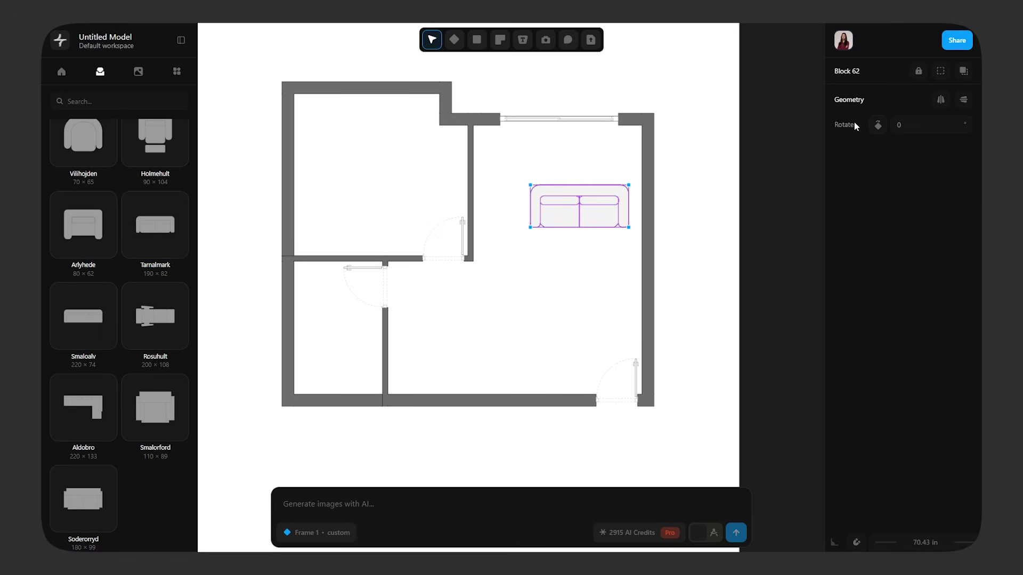
pyautogui.click(878, 125)
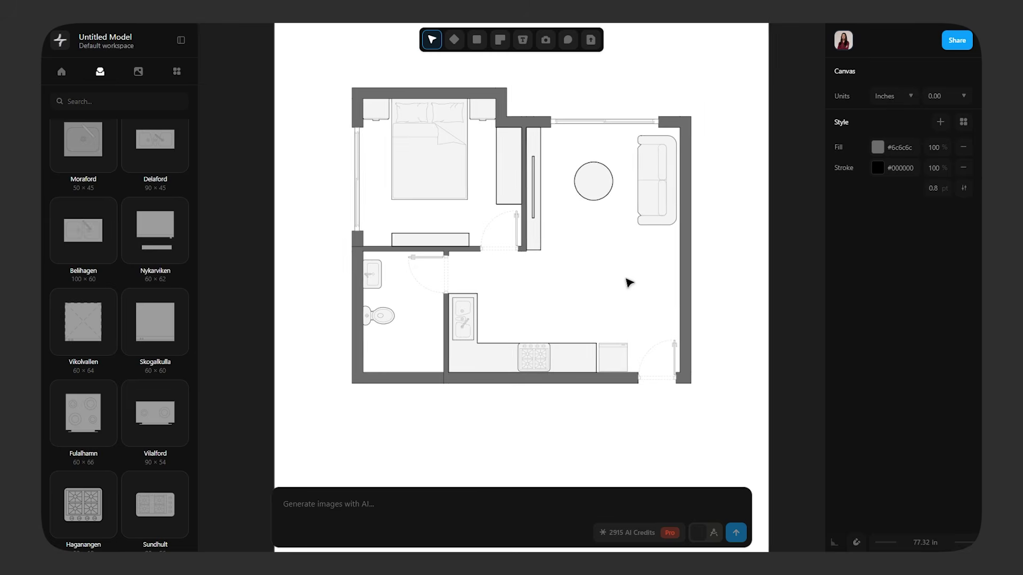
pyautogui.moveTo(624, 315)
pyautogui.mouseDown()
pyautogui.moveTo(641, 342)
pyautogui.moveTo(637, 313)
pyautogui.mouseUp()
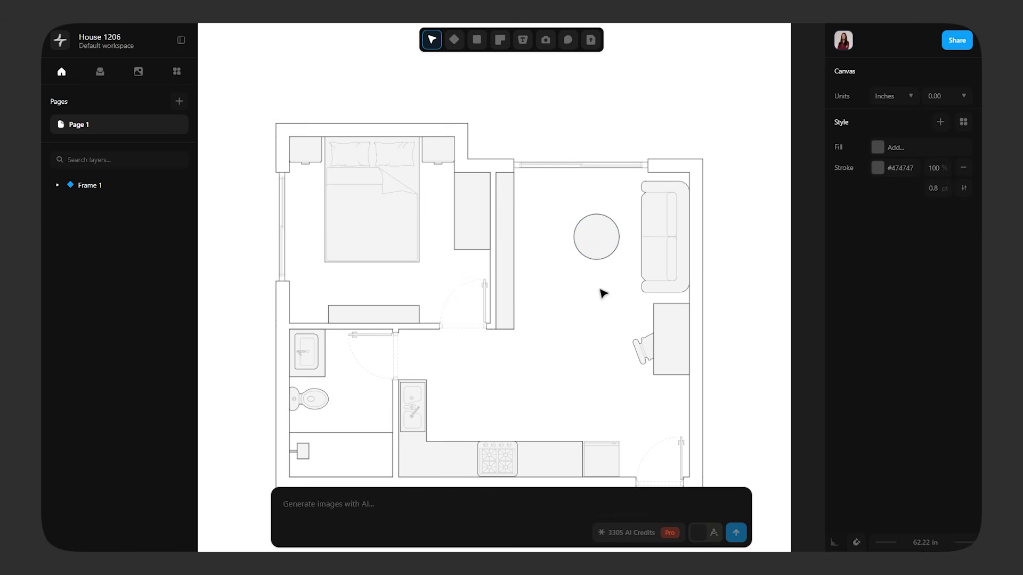
# Place a camera in the living room near the lower end of the bedroom partition, aimed at the window and sofa corner.
pyautogui.click(545, 41)
pyautogui.click(526, 341)
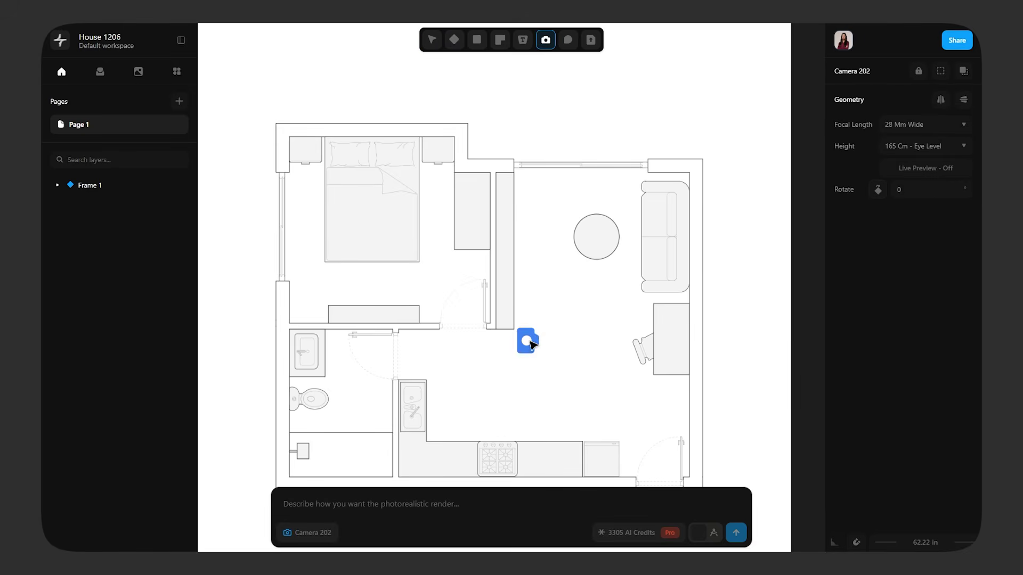
pyautogui.click(674, 153)
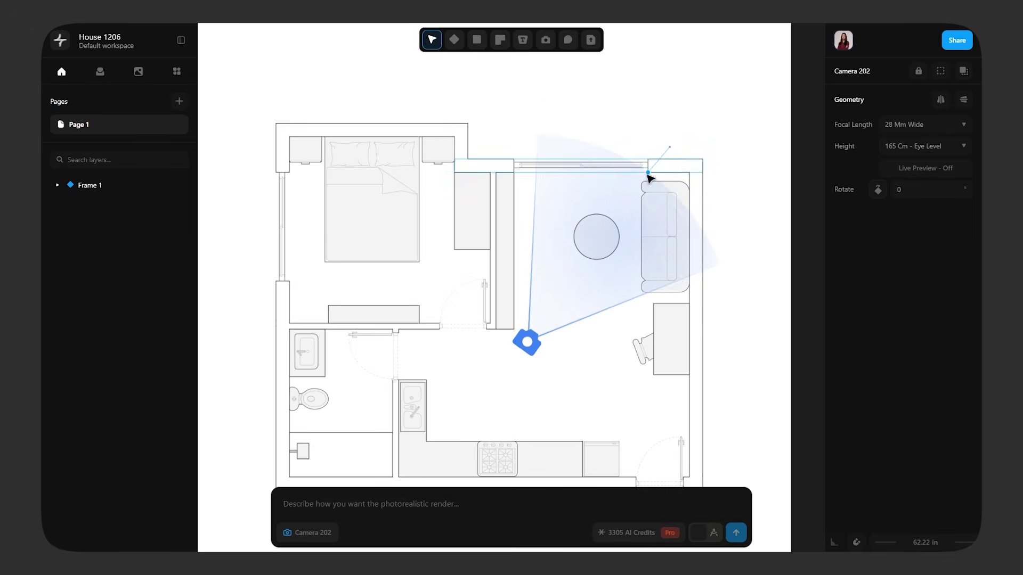
pyautogui.click(744, 235)
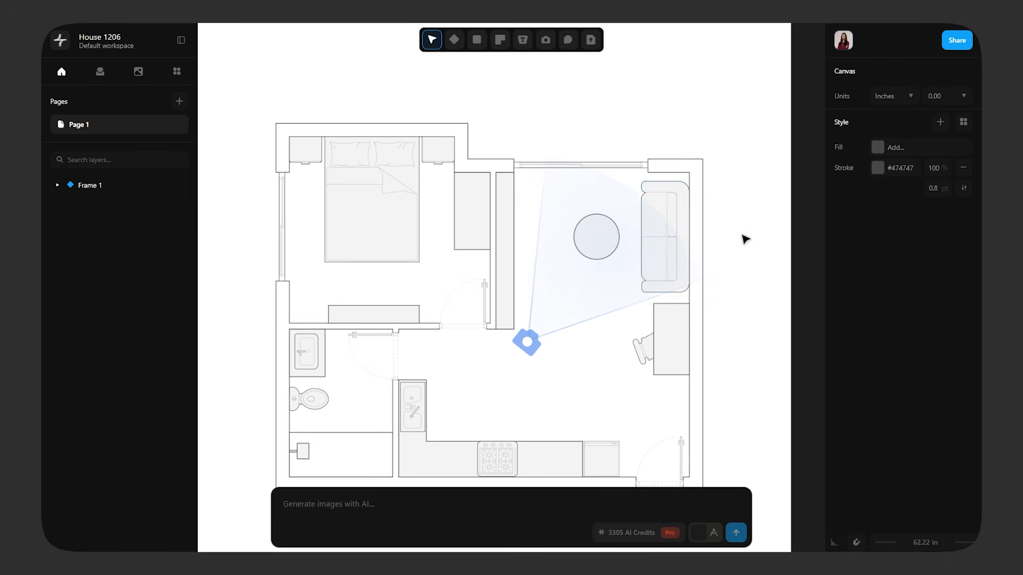
# Shift the living room camera slightly toward the sofa and window.
pyautogui.click(530, 346)
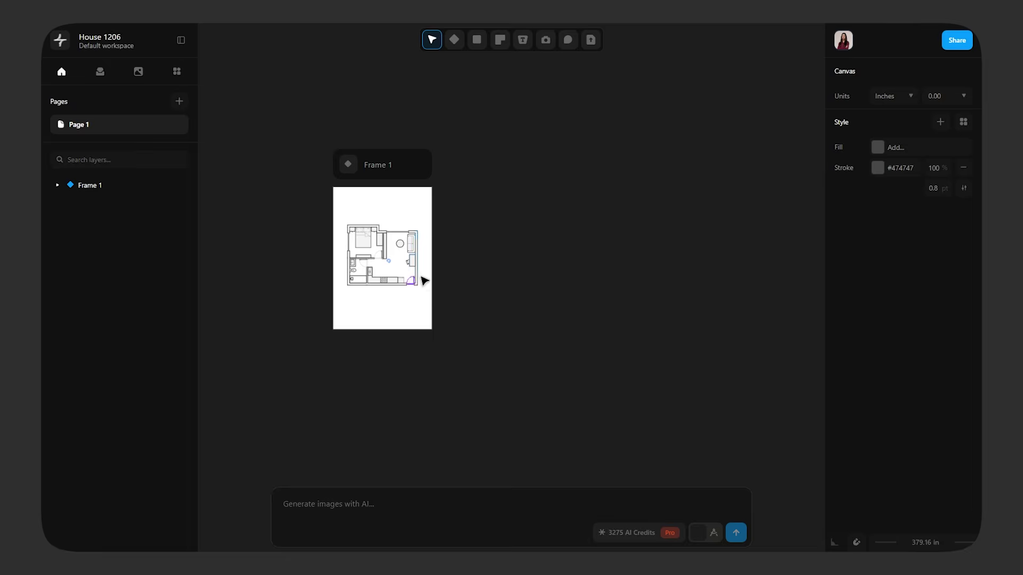
pyautogui.scroll(5, 421, 274)
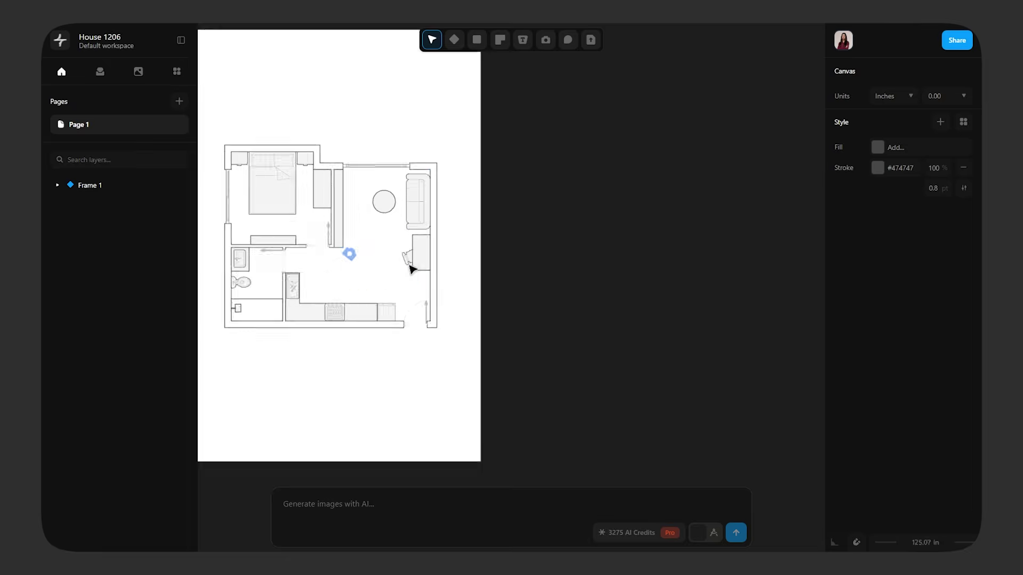
pyautogui.click(344, 253)
pyautogui.moveTo(346, 255); pyautogui.dragTo(353, 246)
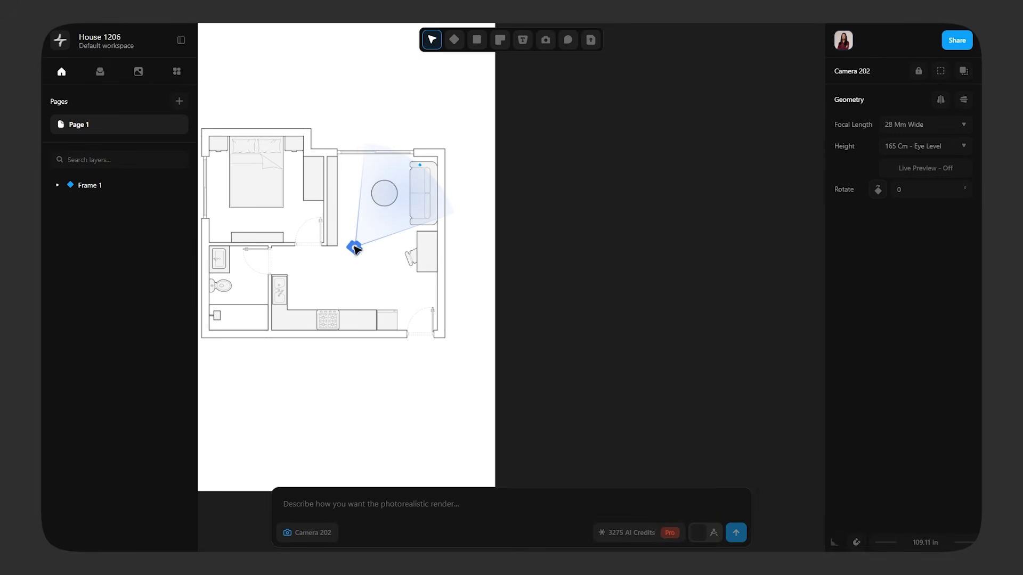
pyautogui.moveTo(356, 306); pyautogui.dragTo(522, 318)
# Generate a photorealistic render from the camera with the prompt "render this living room".
pyautogui.click(318, 503)
pyautogui.write('render this living room')
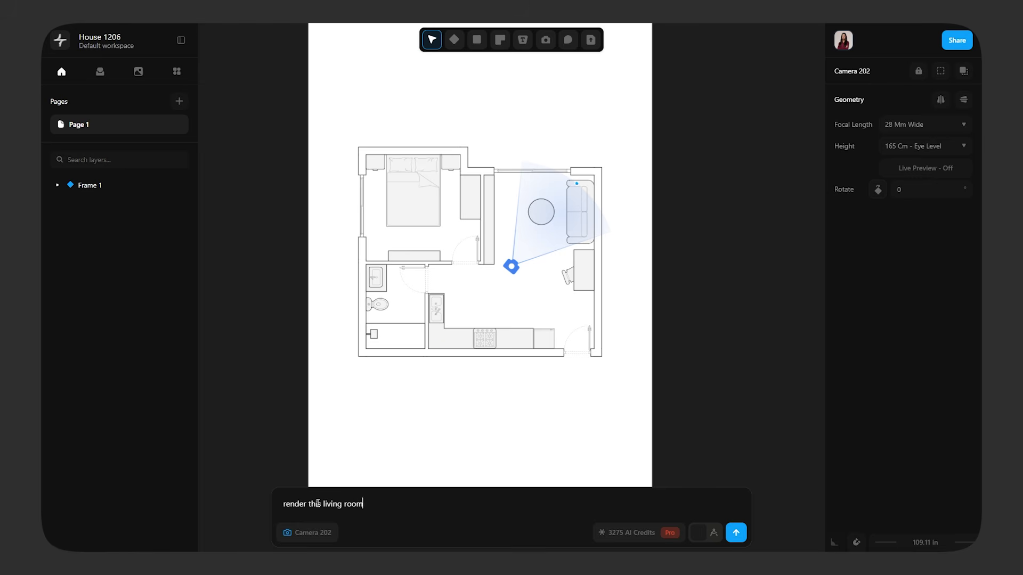
pyautogui.click(736, 534)
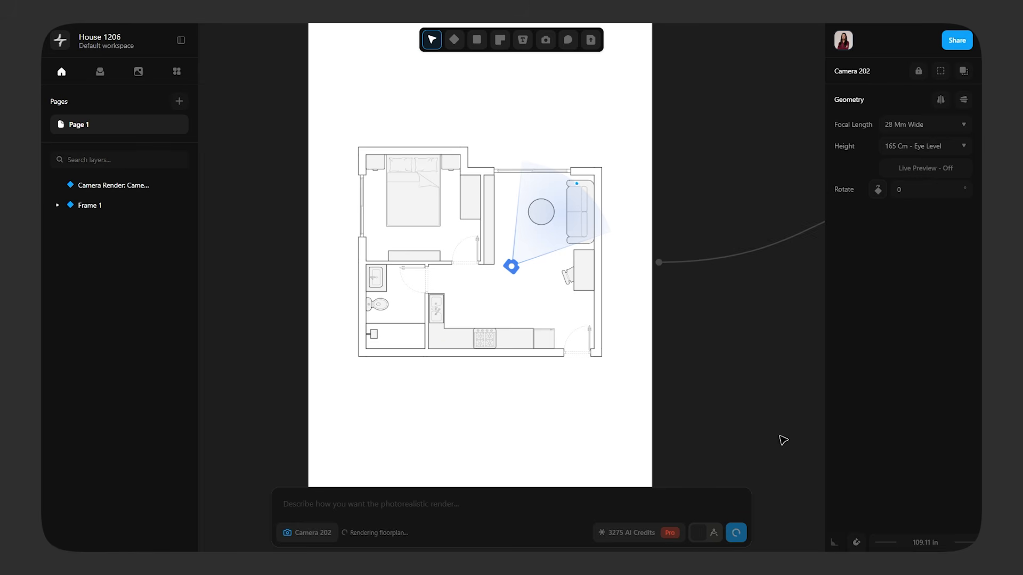
# Move the camera render frame closer to the floor plan frame and deselect it.
pyautogui.scroll(-5, 734, 423)
pyautogui.hscroll(5, 696, 401)
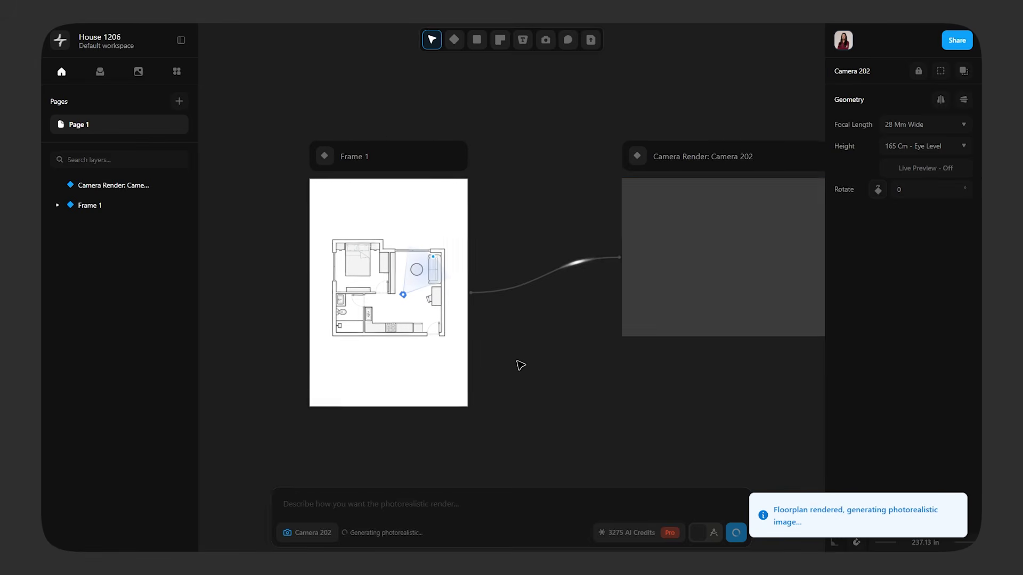
pyautogui.moveTo(714, 167); pyautogui.dragTo(612, 197)
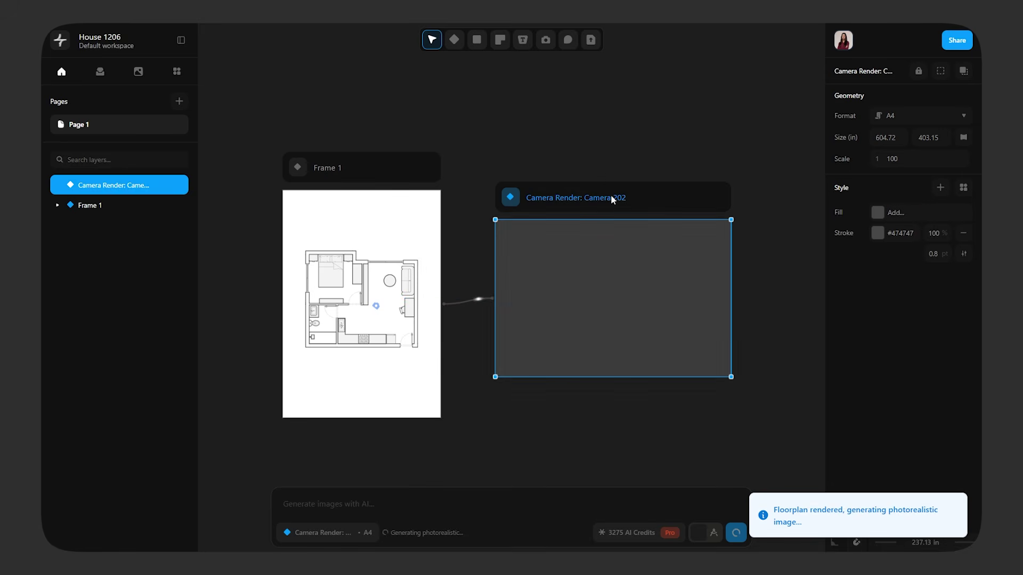
pyautogui.click(570, 438)
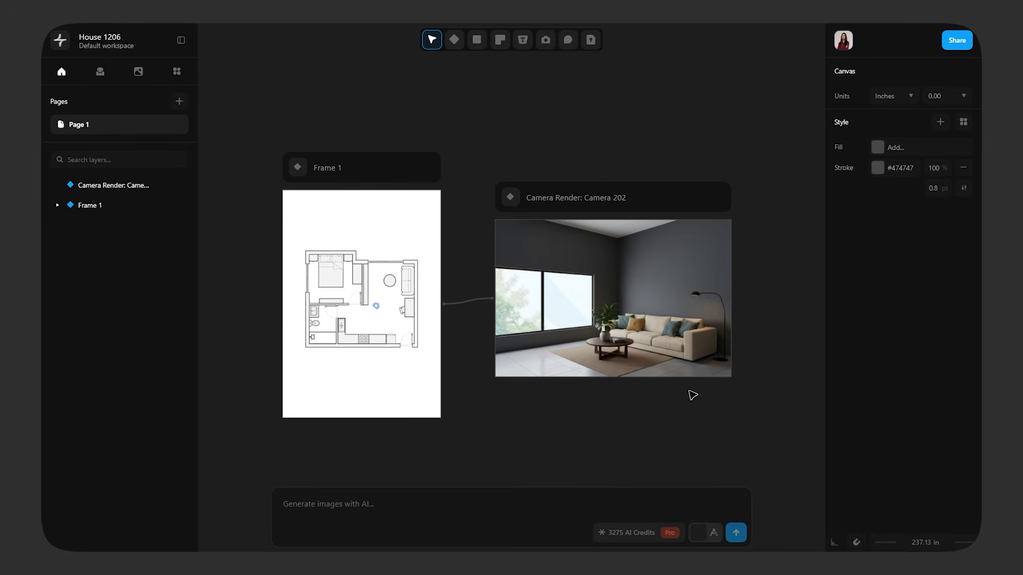
pyautogui.moveTo(693, 395); pyautogui.dragTo(658, 364)
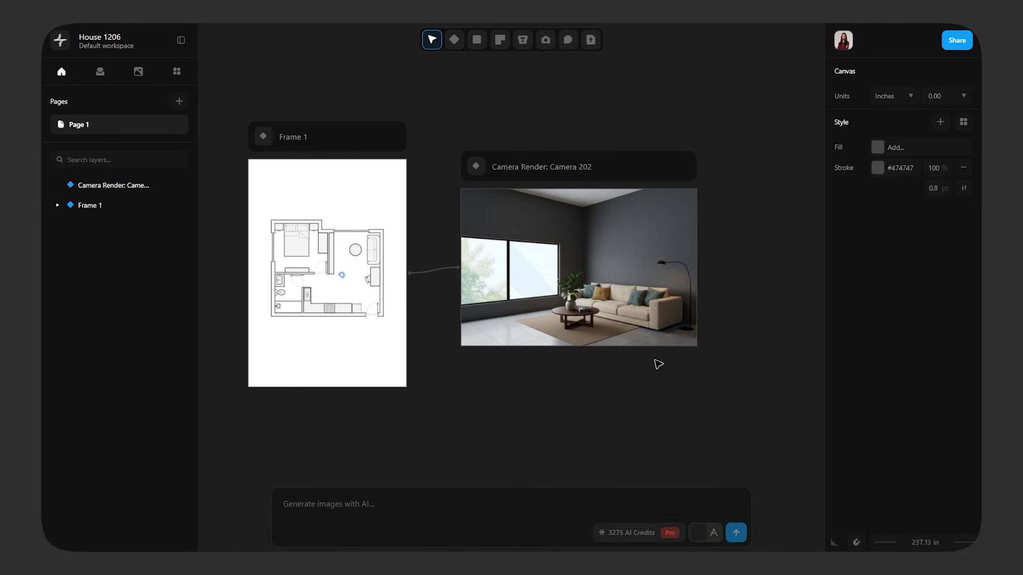
# Generate a new version of the living room render with the prompt "full height window".
pyautogui.click(621, 283)
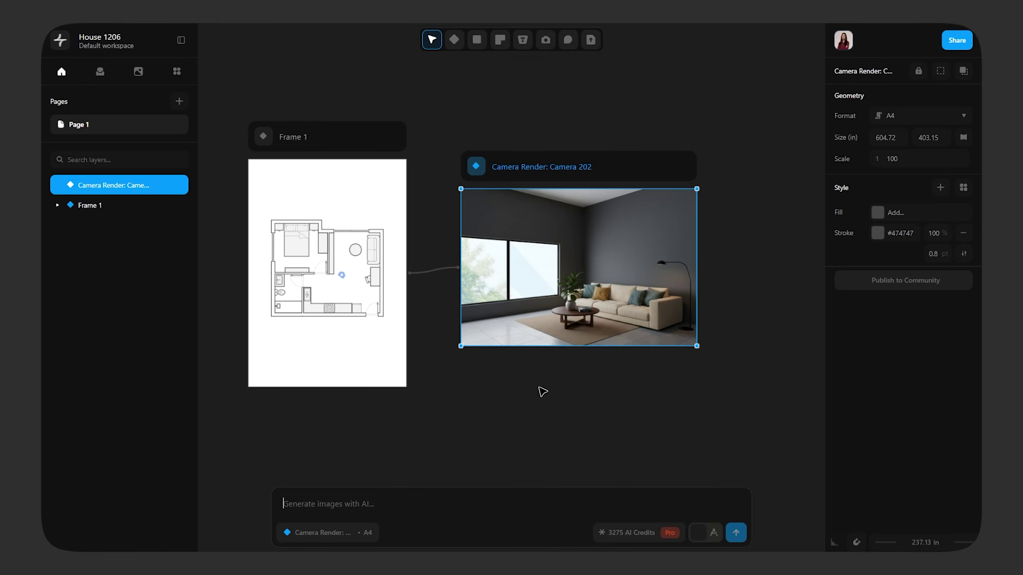
pyautogui.write('full height window')
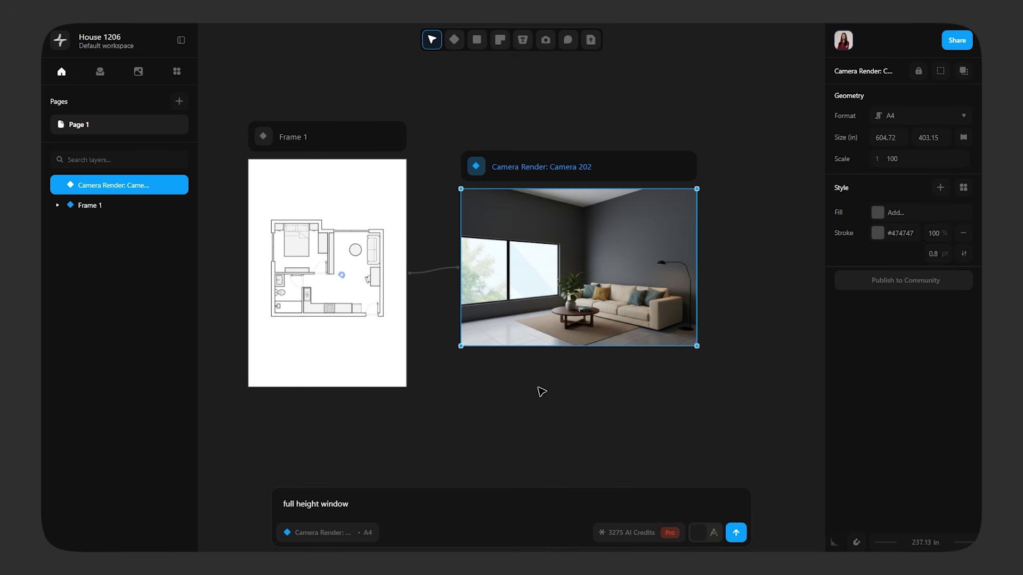
pyautogui.click(736, 532)
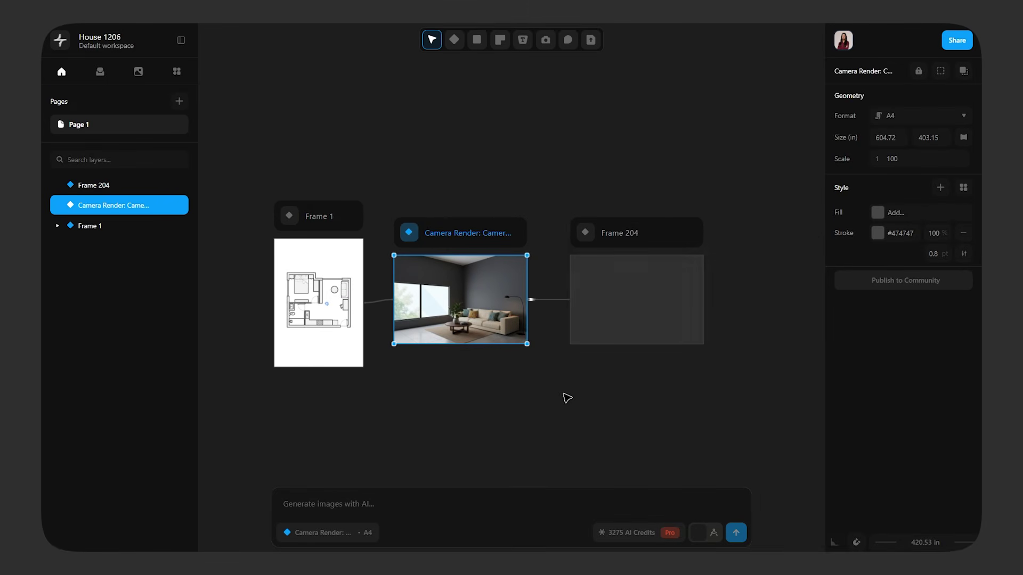
pyautogui.click(613, 399)
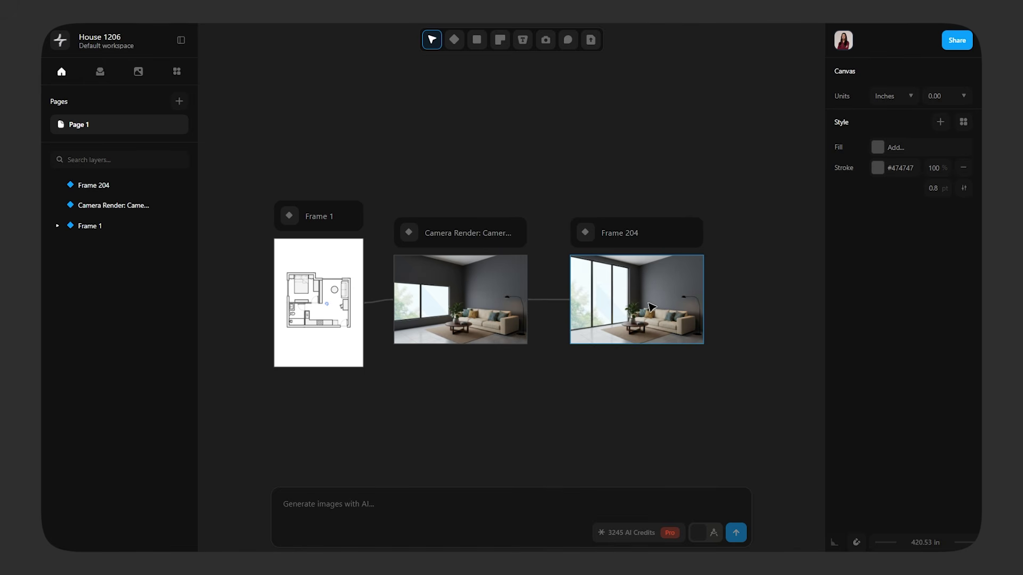
# Examine the newly generated living room render up close and compare its window with the previous render.
pyautogui.scroll(5, 651, 308)
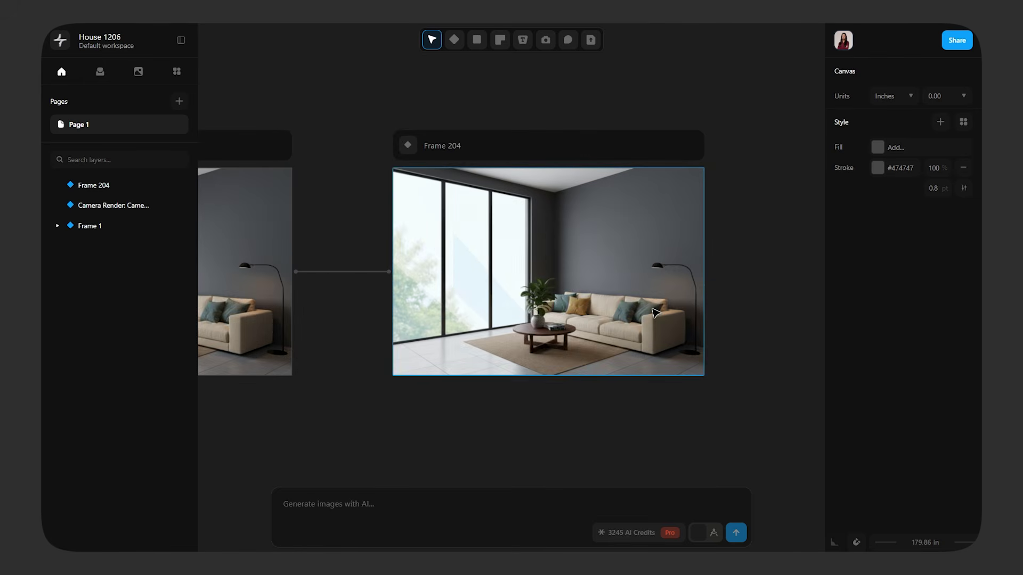
pyautogui.scroll(3, 655, 312)
pyautogui.scroll(-5, 655, 313)
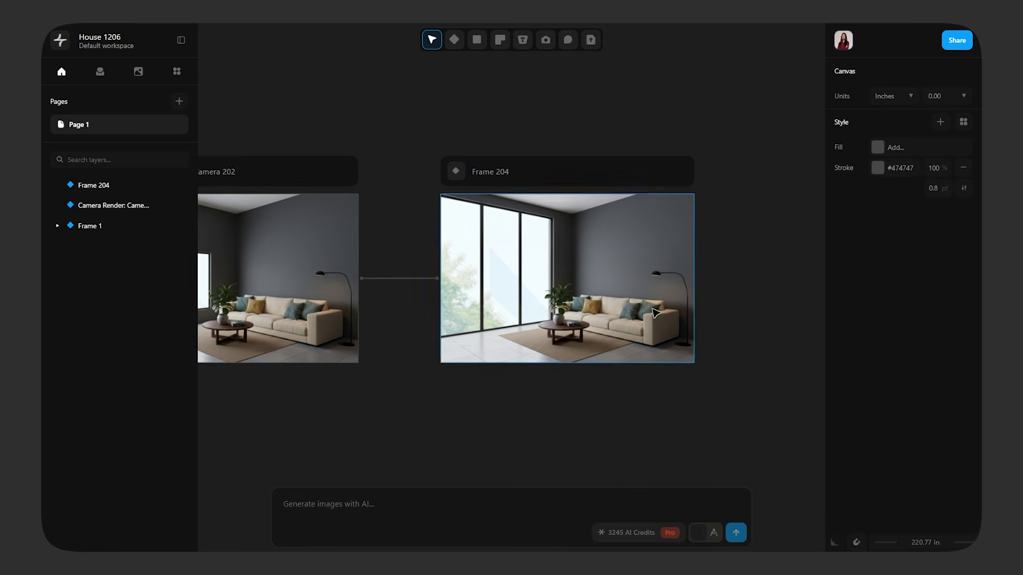
pyautogui.scroll(3, 656, 313)
pyautogui.hscroll(-5, 613, 320)
pyautogui.hscroll(4, 578, 331)
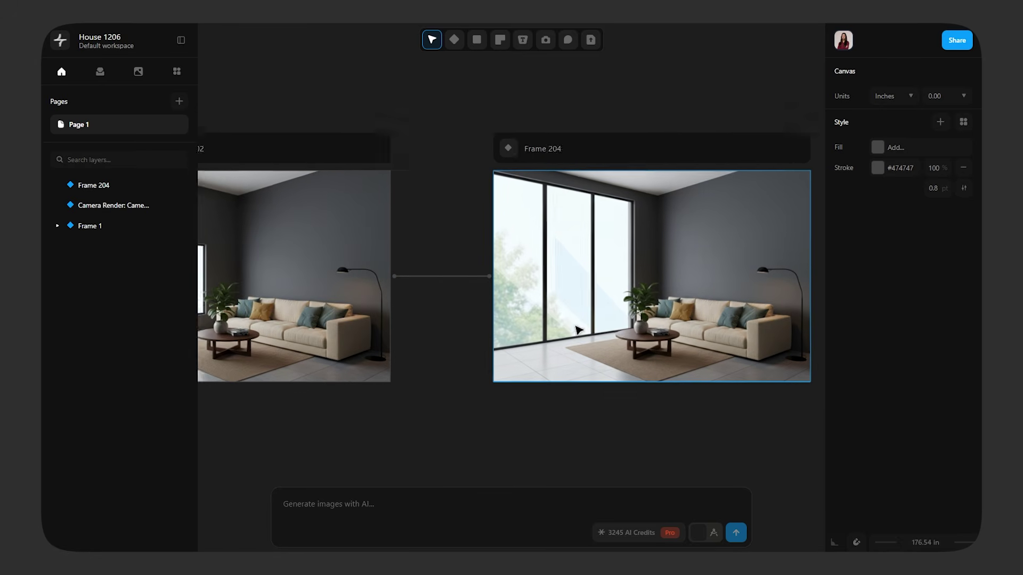
pyautogui.hscroll(5, 579, 330)
pyautogui.scroll(-1, 579, 330)
pyautogui.hscroll(-1, 532, 304)
pyautogui.hscroll(1, 502, 278)
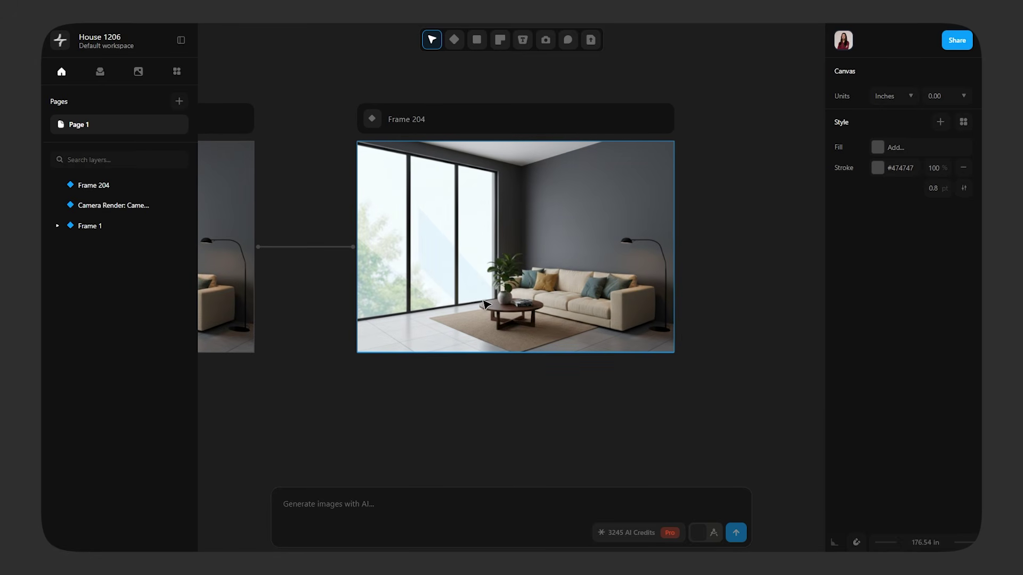
# Generate a new version of the full-height-window render with the prompt "change the wall colour to beige".
pyautogui.click(502, 274)
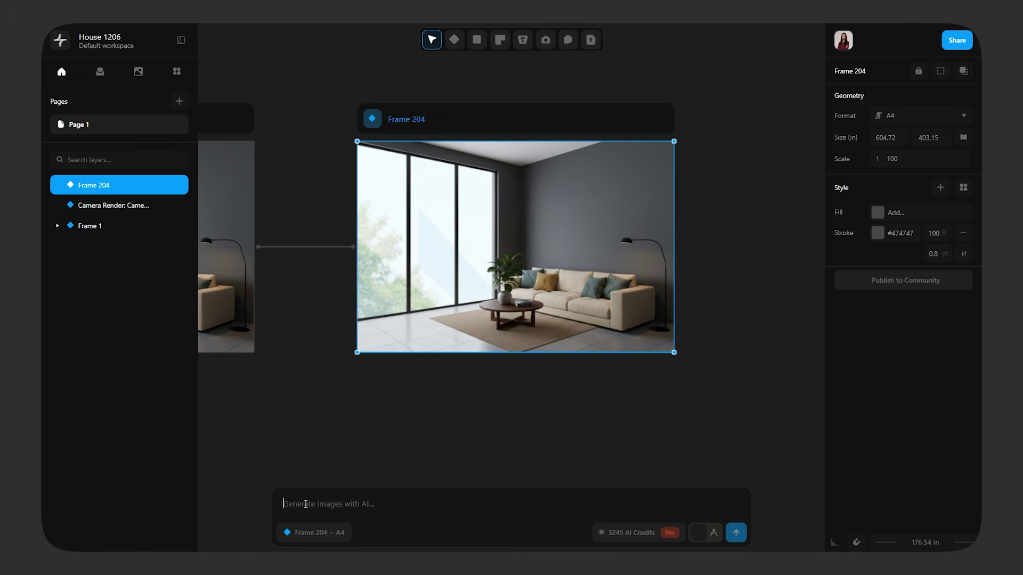
pyautogui.click(364, 490)
pyautogui.write('change t')
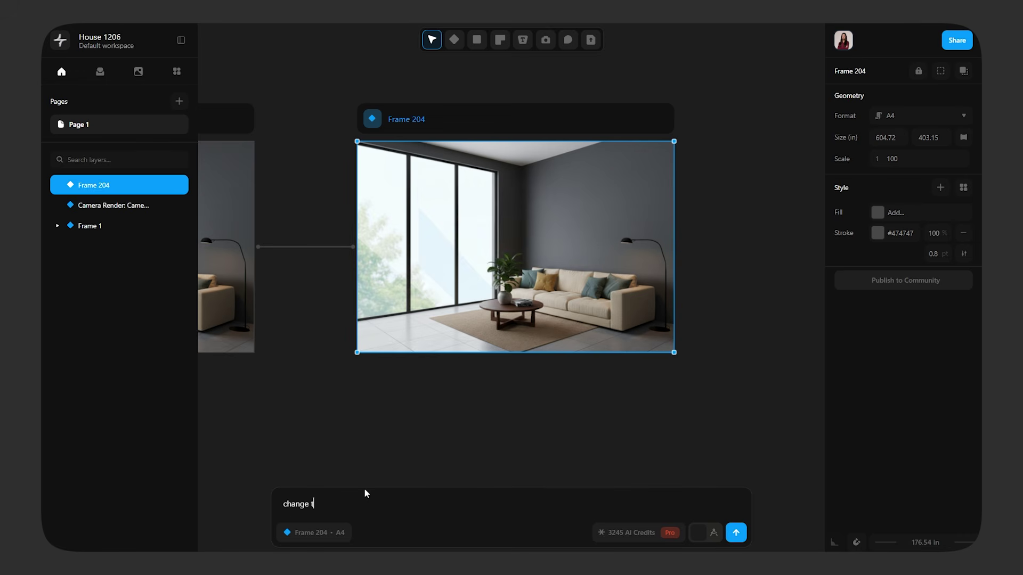
pyautogui.write('he wall colour to beige')
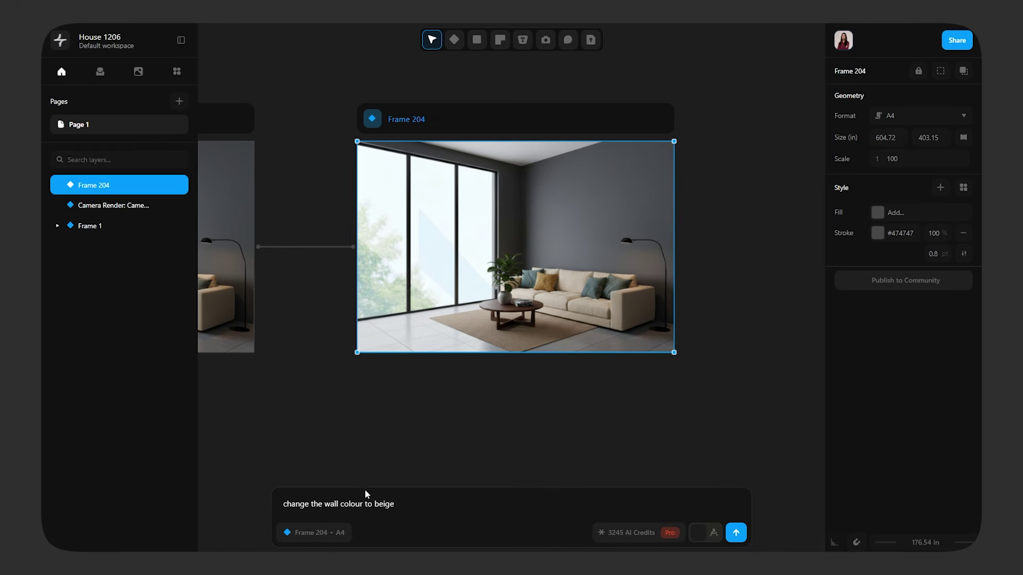
pyautogui.click(736, 532)
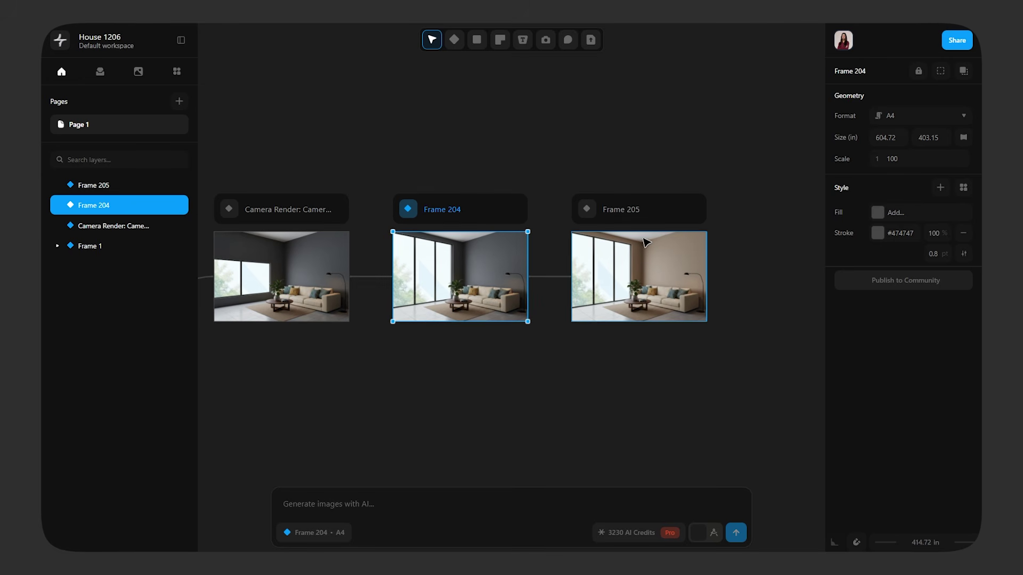
pyautogui.click(636, 275)
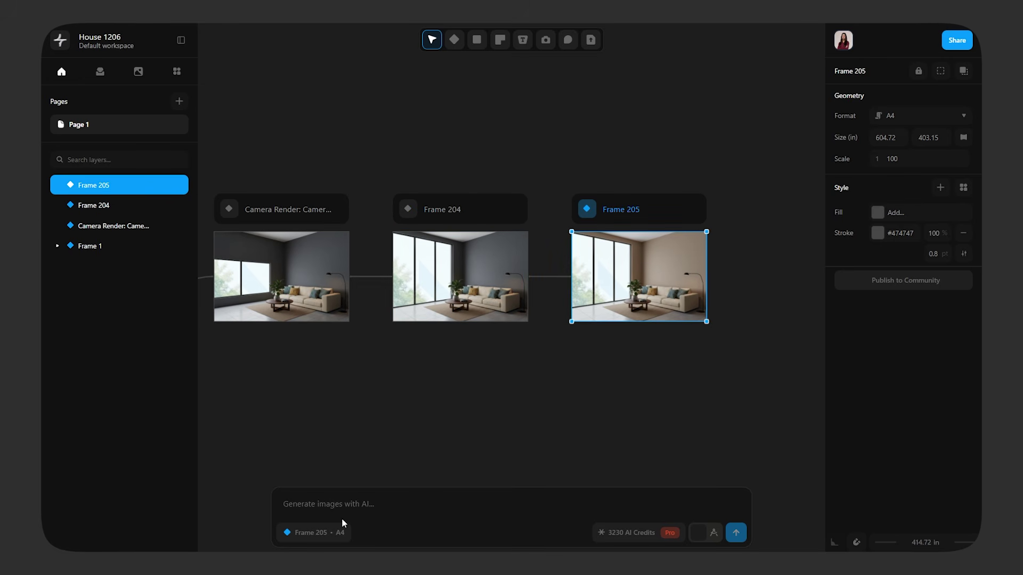
pyautogui.moveTo(696, 359); pyautogui.dragTo(573, 337)
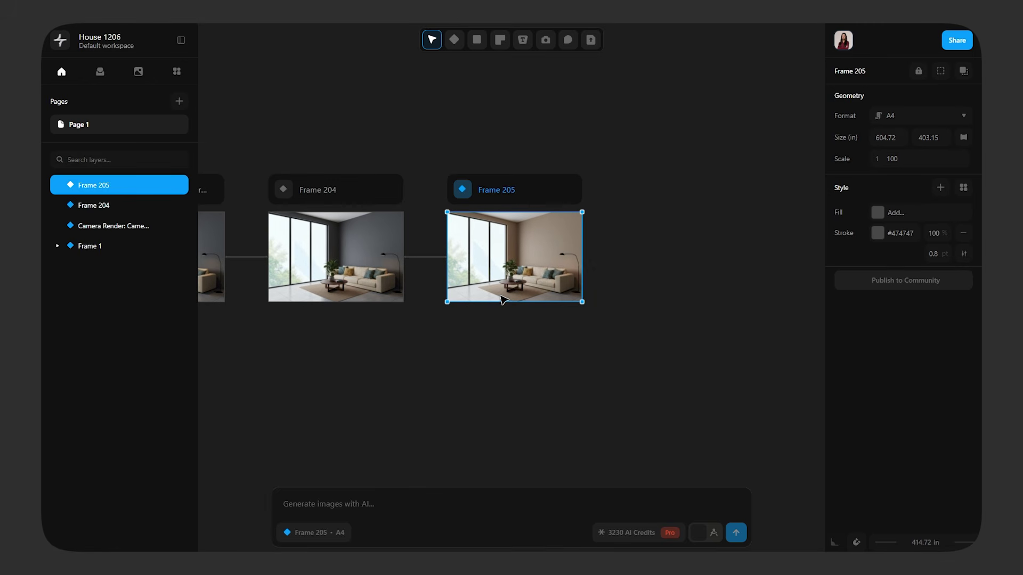
pyautogui.press('r')
pyautogui.press('t')
pyautogui.press('Escape')
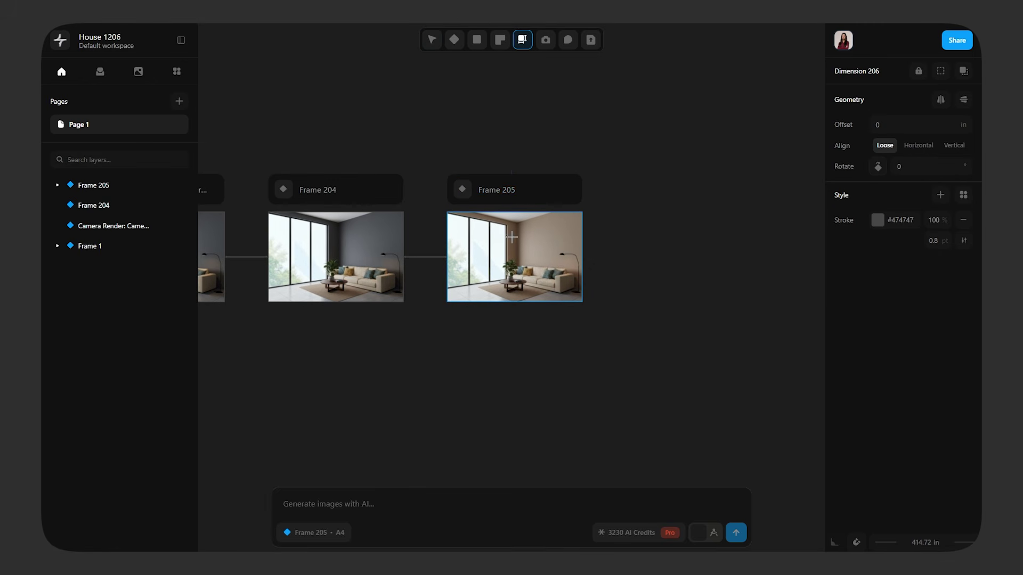
pyautogui.press('Escape')
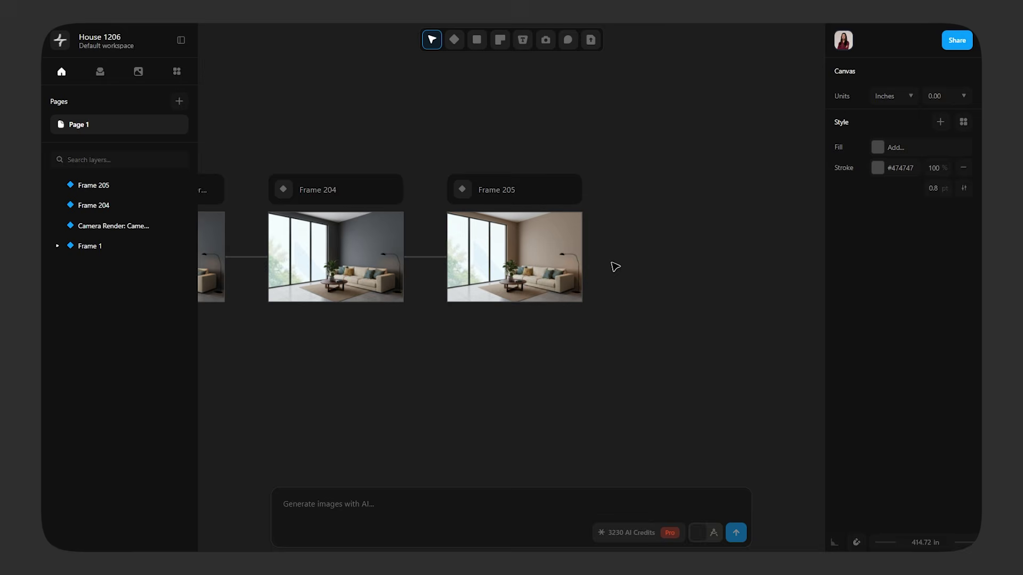
# Generate a new version of the beige-walled living room render with the prompt "add curtains to the window".
pyautogui.click(548, 190)
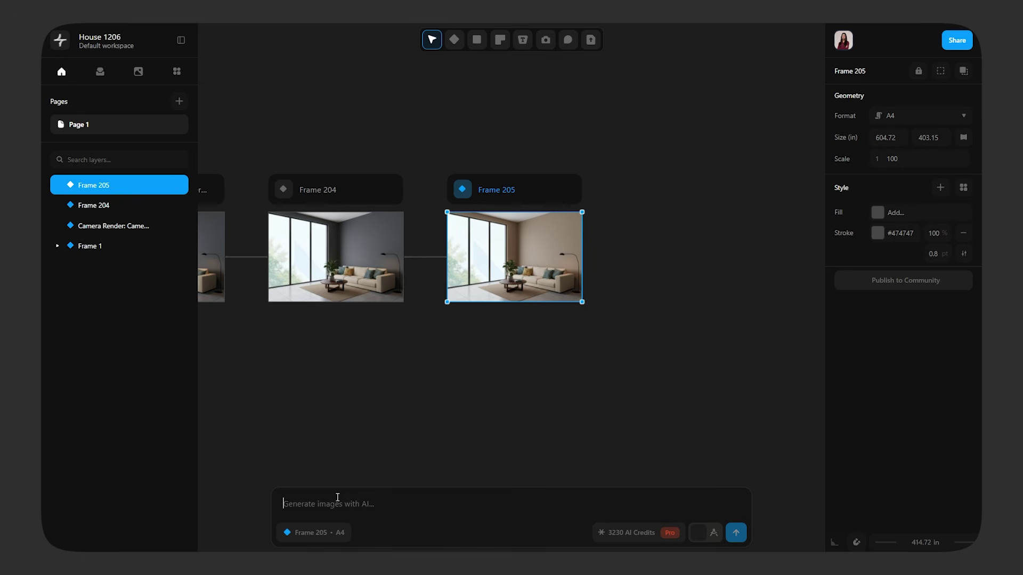
pyautogui.write('add curtains to the window')
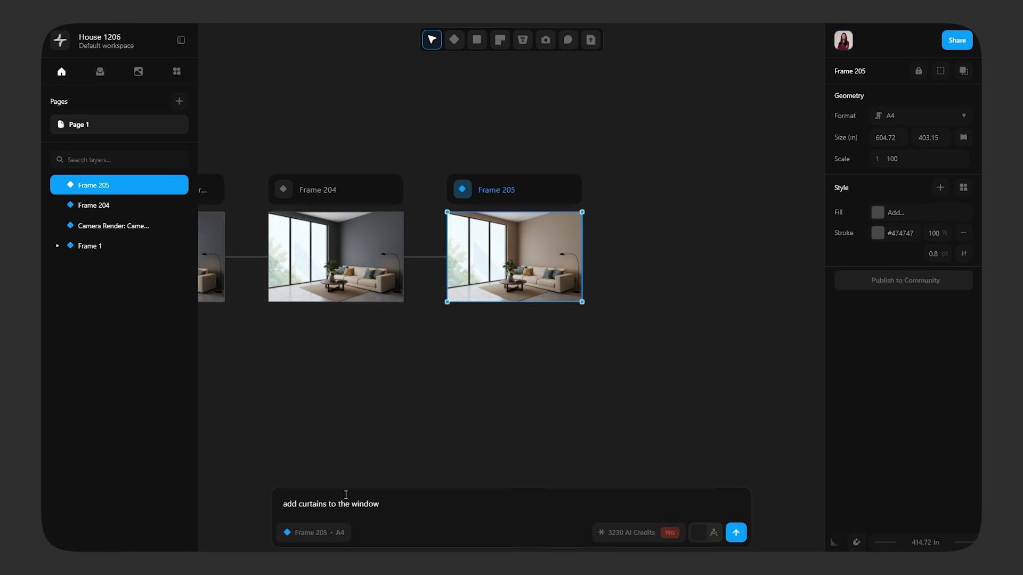
pyautogui.click(736, 532)
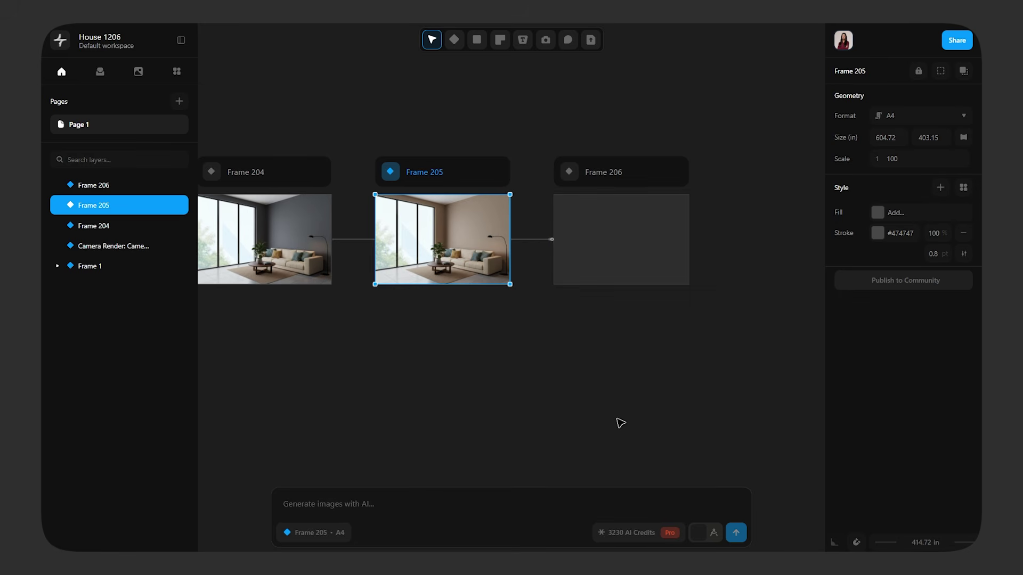
pyautogui.moveTo(349, 344); pyautogui.dragTo(833, 411)
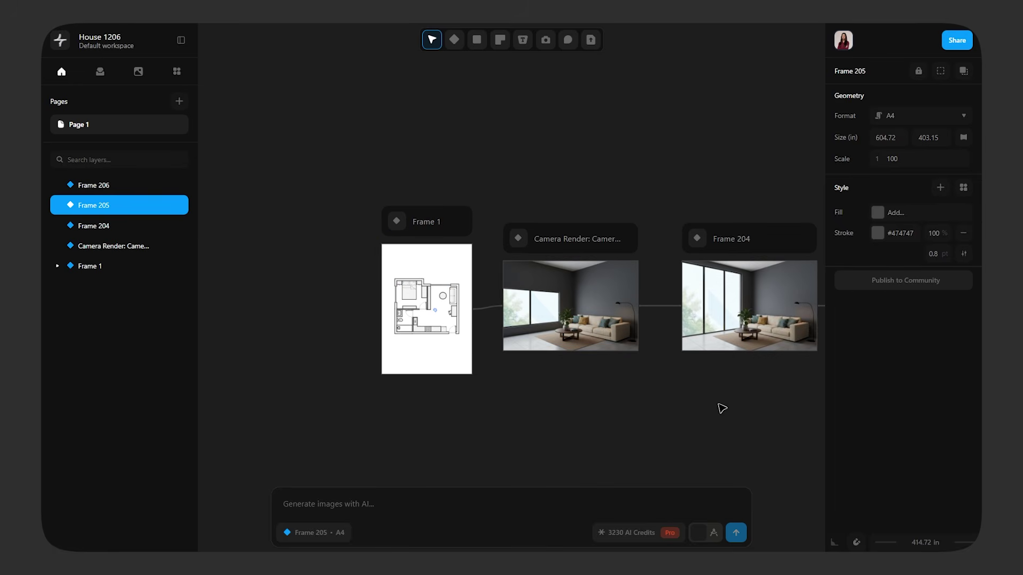
pyautogui.moveTo(719, 409); pyautogui.dragTo(330, 359)
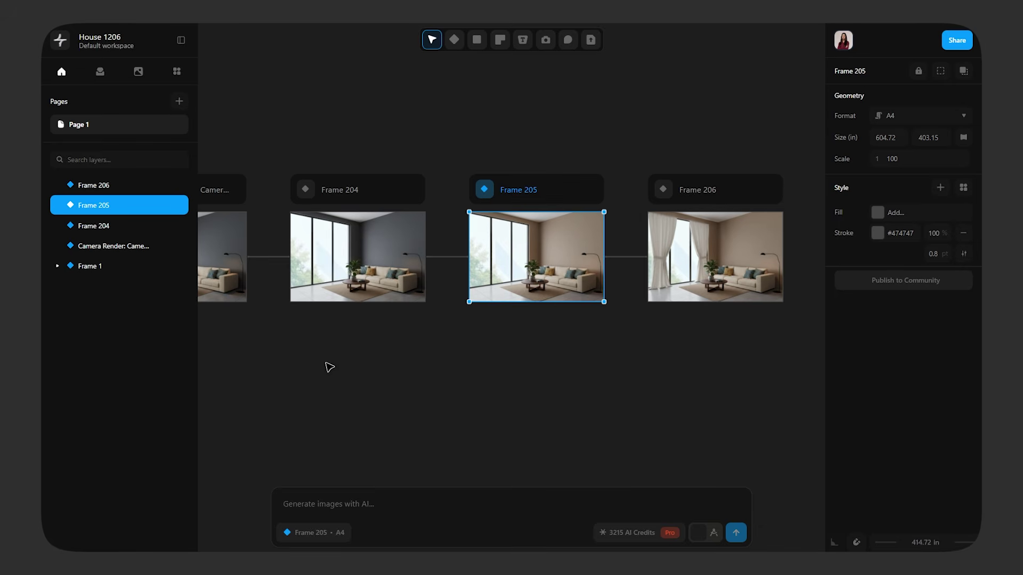
# Generate a new version of the curtained living room render with the prompt "change theme of living room to scandinavian".
pyautogui.click(326, 501)
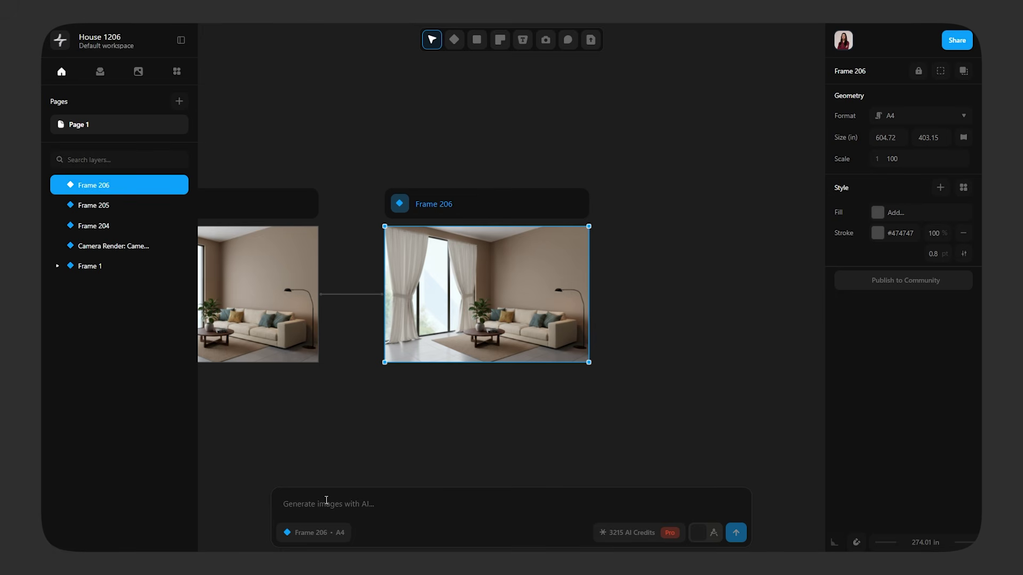
pyautogui.write('change theme of living room to ')
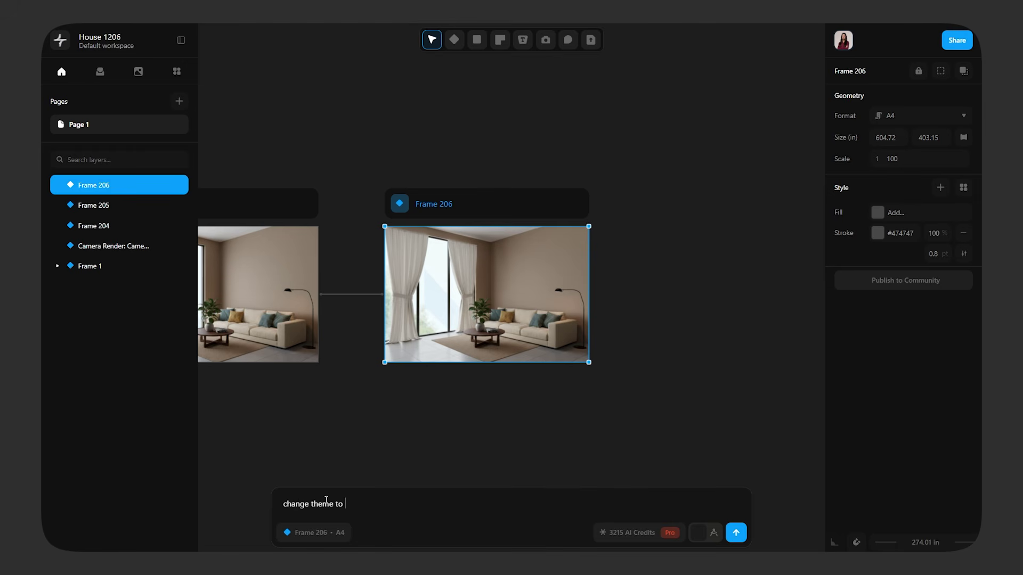
pyautogui.write('scandinavian')
pyautogui.click(333, 503)
pyautogui.write('of living room')
pyautogui.press('Return')
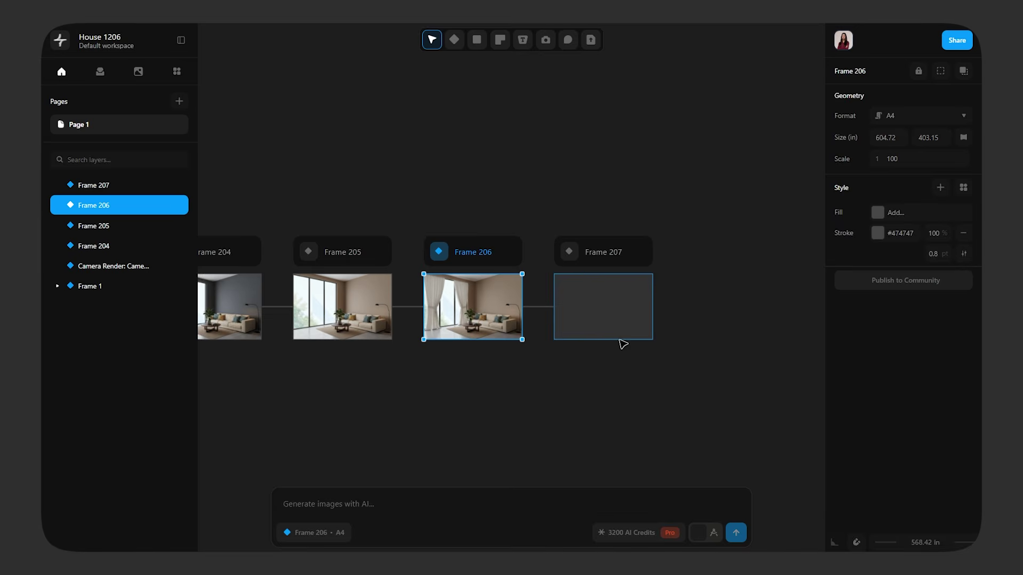
pyautogui.scroll(10, 661, 346)
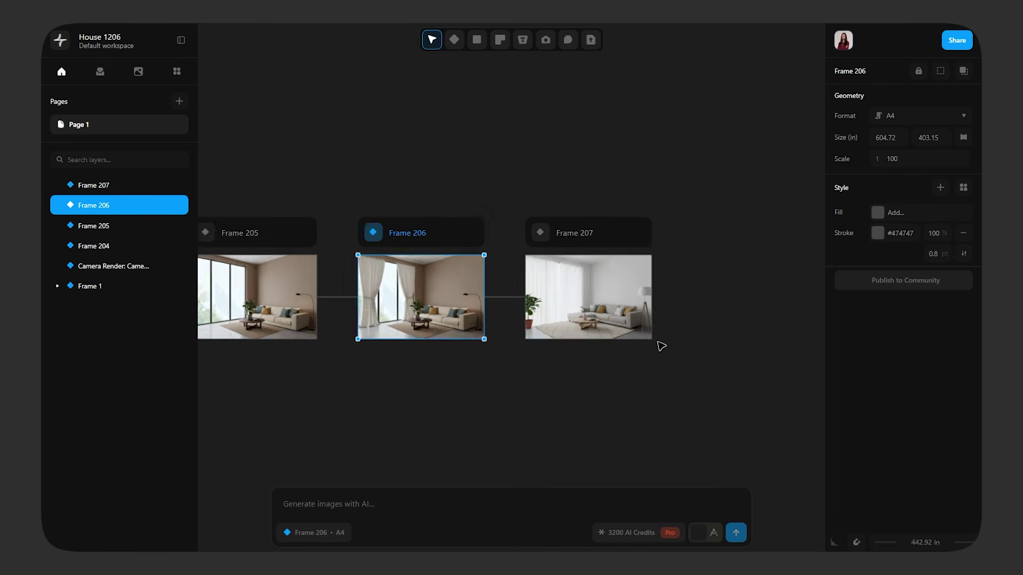
pyautogui.moveTo(572, 363); pyautogui.dragTo(626, 422)
pyautogui.scroll(-5, 626, 422)
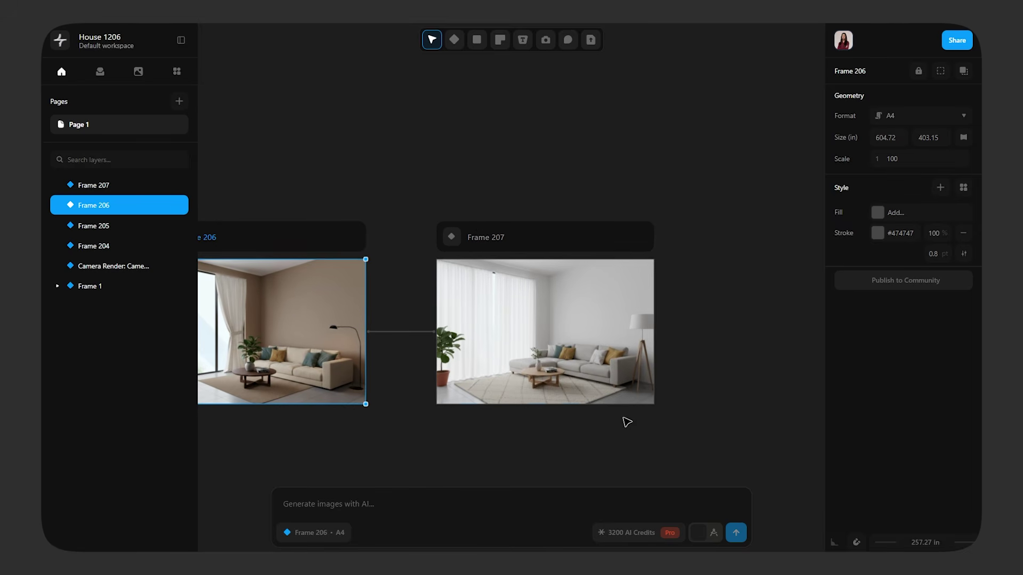
# Generate another version of the beige curtained render in Frame 206 with the prompt "change the flooring to wooden".
pyautogui.hscroll(-6, 504, 389)
pyautogui.click(341, 497)
pyautogui.write('change the flooring to wooden')
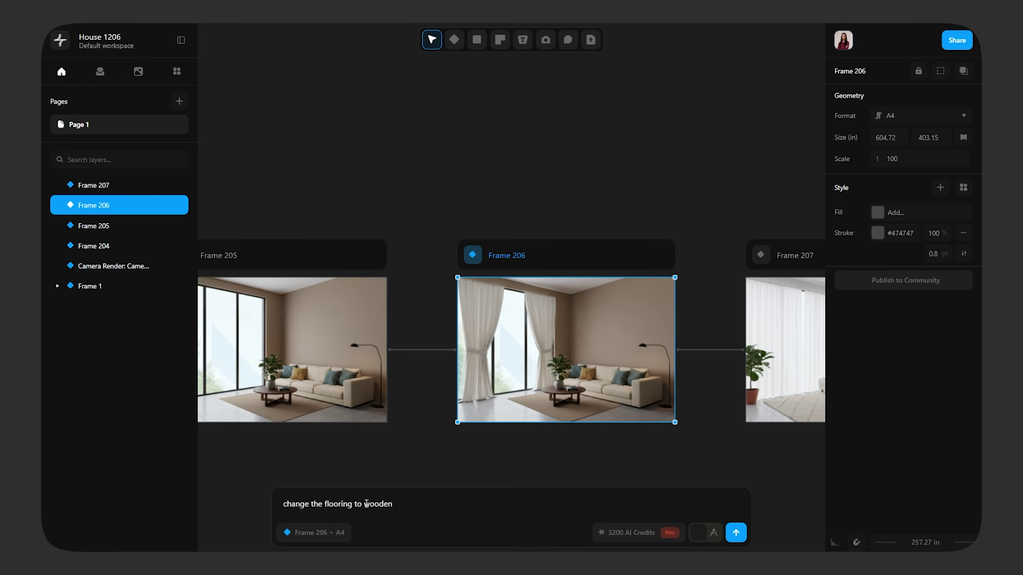
pyautogui.click(736, 533)
pyautogui.moveTo(694, 411); pyautogui.dragTo(569, 345)
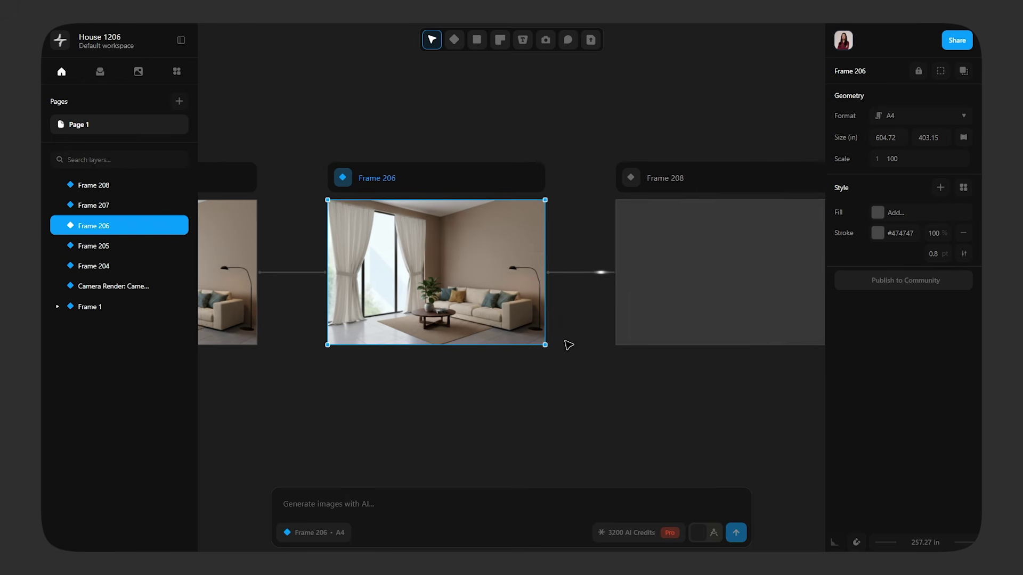
# Move the new wooden-floor frame directly below the Scandinavian render frame and deselect it.
pyautogui.scroll(-5, 591, 352)
pyautogui.scroll(-2, 657, 353)
pyautogui.moveTo(616, 258); pyautogui.dragTo(607, 362)
pyautogui.click(709, 379)
pyautogui.hscroll(2, 676, 388)
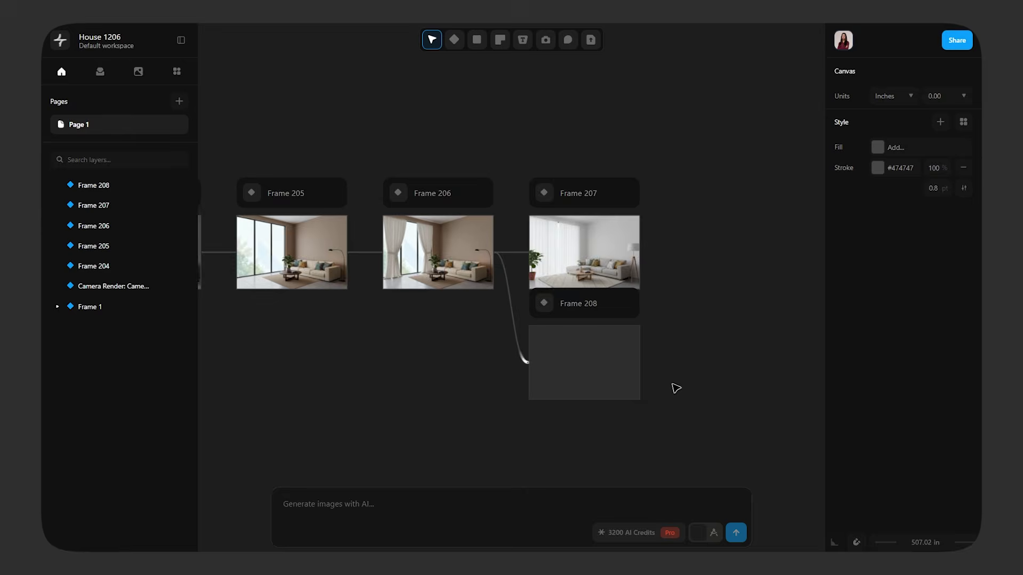
# Generate a new version of the wooden-floor render with the prompt "add a painting on the wall".
pyautogui.scroll(5, 673, 389)
pyautogui.hscroll(-2, 678, 360)
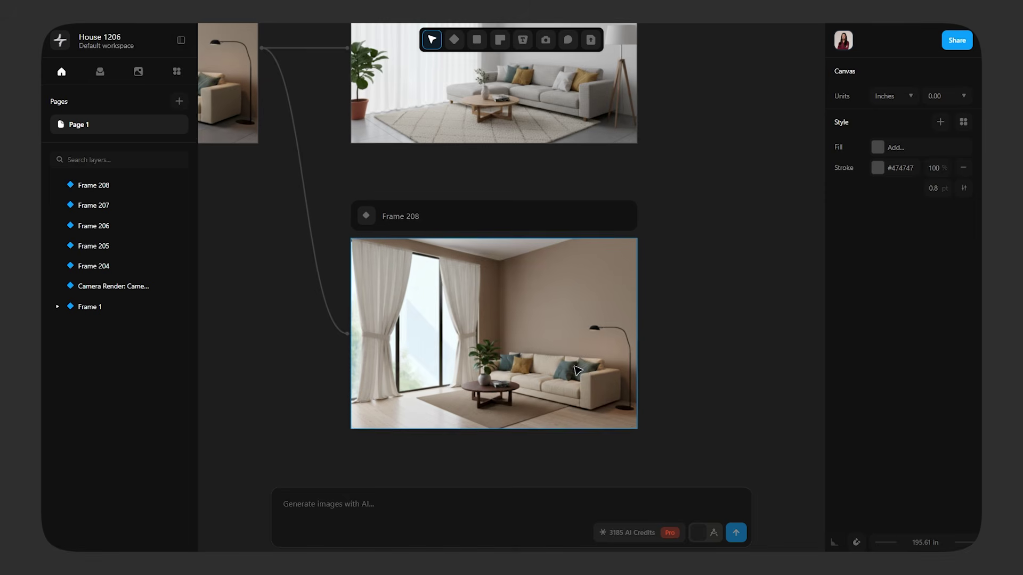
pyautogui.scroll(-3, 581, 373)
pyautogui.hscroll(1, 580, 372)
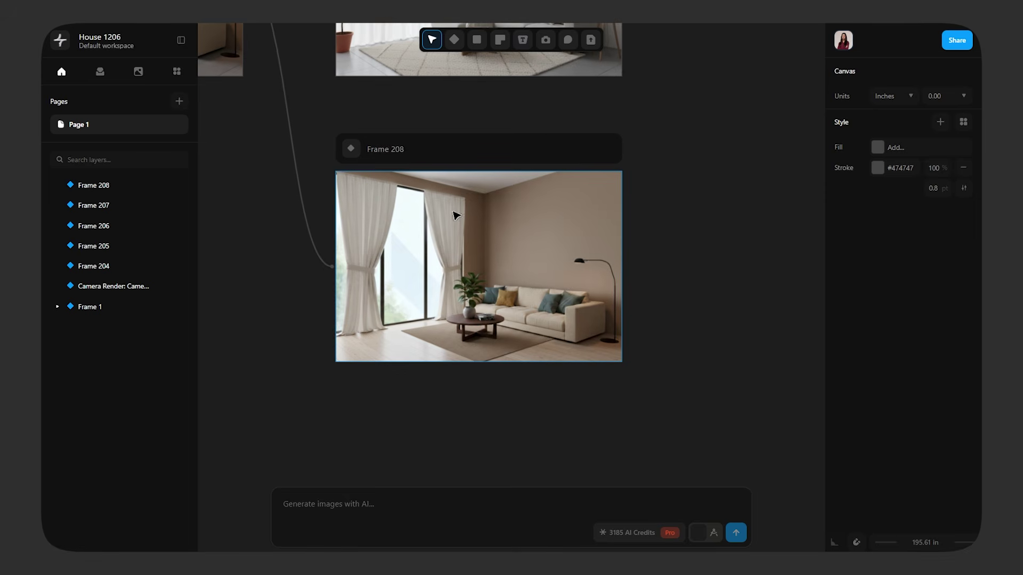
pyautogui.click(537, 309)
pyautogui.moveTo(674, 340); pyautogui.dragTo(592, 352)
pyautogui.write('a')
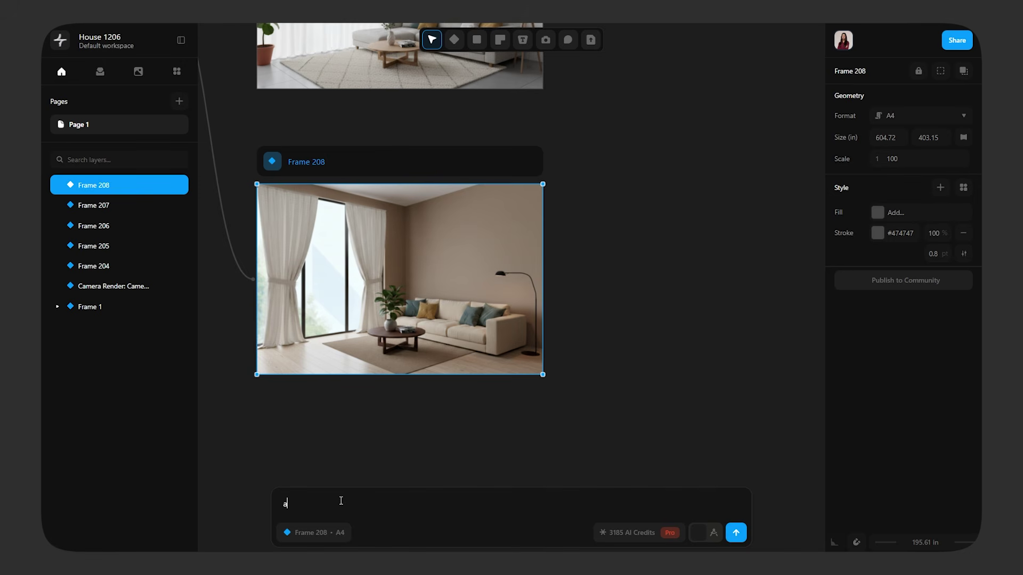
pyautogui.write('dd a painting on the wall')
pyautogui.click(735, 532)
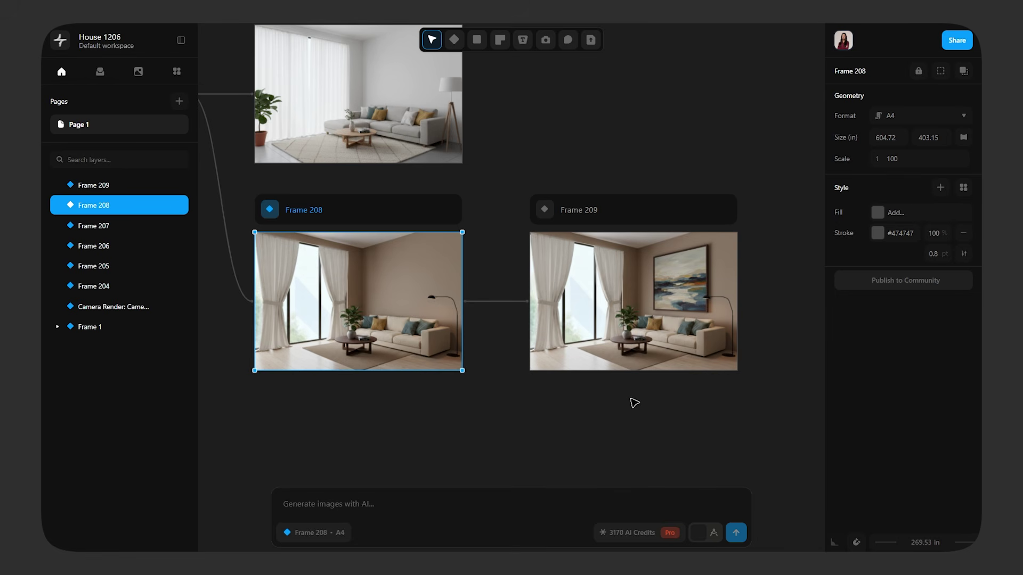
# Generate a new version of the render with the wall painting using the prompt "change the coffee table".
pyautogui.moveTo(810, 286); pyautogui.dragTo(730, 274)
pyautogui.scroll(10, 666, 307)
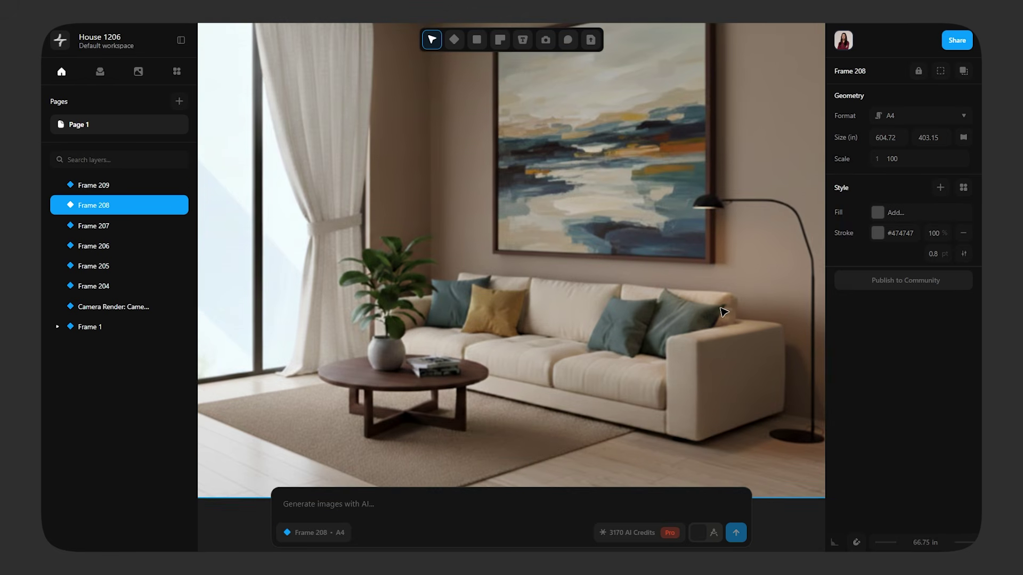
pyautogui.click(682, 320)
pyautogui.hotkey('shift', '2')
pyautogui.write('change the cogg')
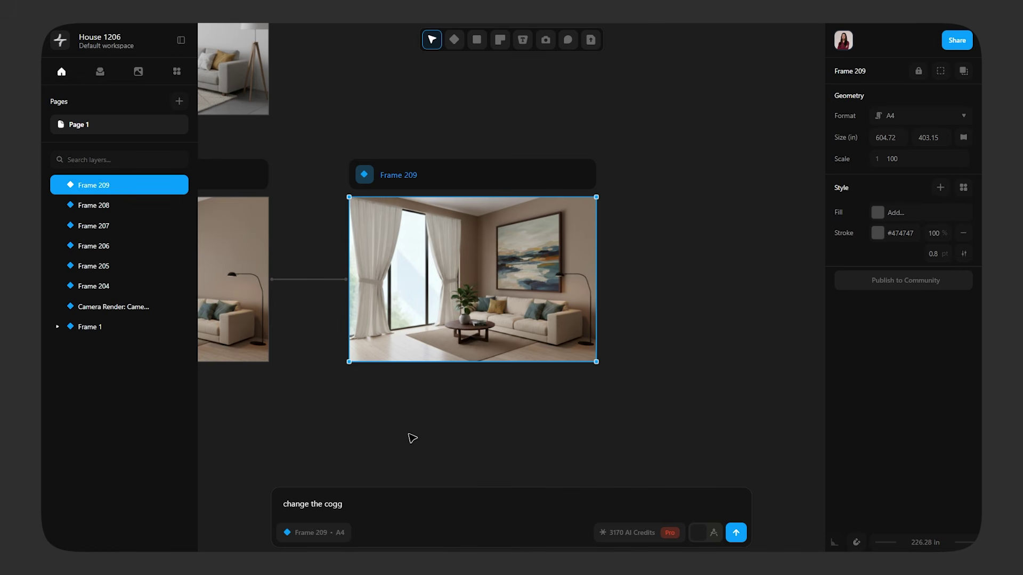
pyautogui.press('BackSpace')
pyautogui.press('BackSpace')
pyautogui.write('ffee table')
pyautogui.press('Return')
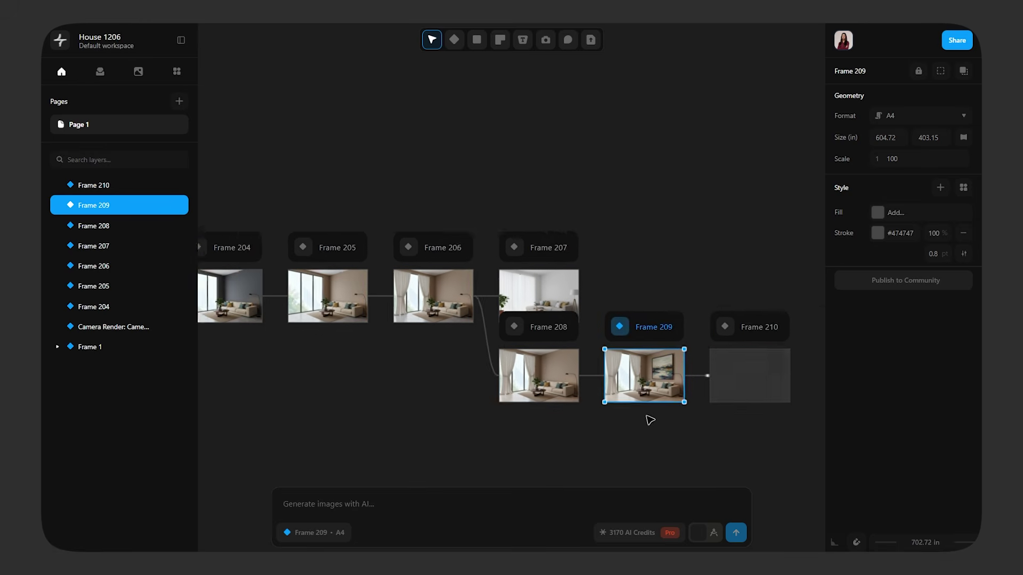
# Generate a new version of the render with the changed coffee table using the prompt "remove the plant from the coffee table".
pyautogui.moveTo(650, 420); pyautogui.dragTo(849, 382)
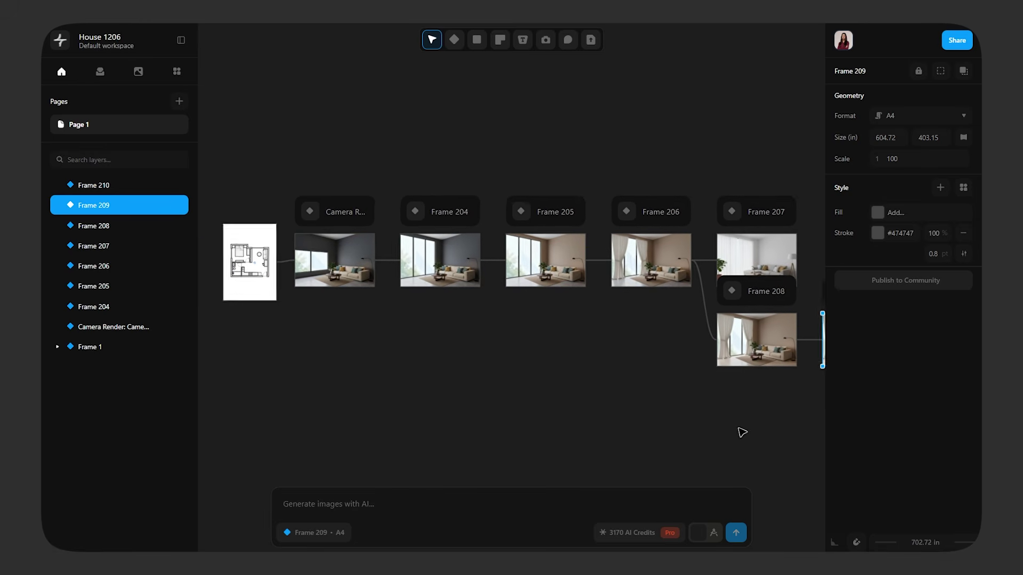
pyautogui.hotkey('shift', '2')
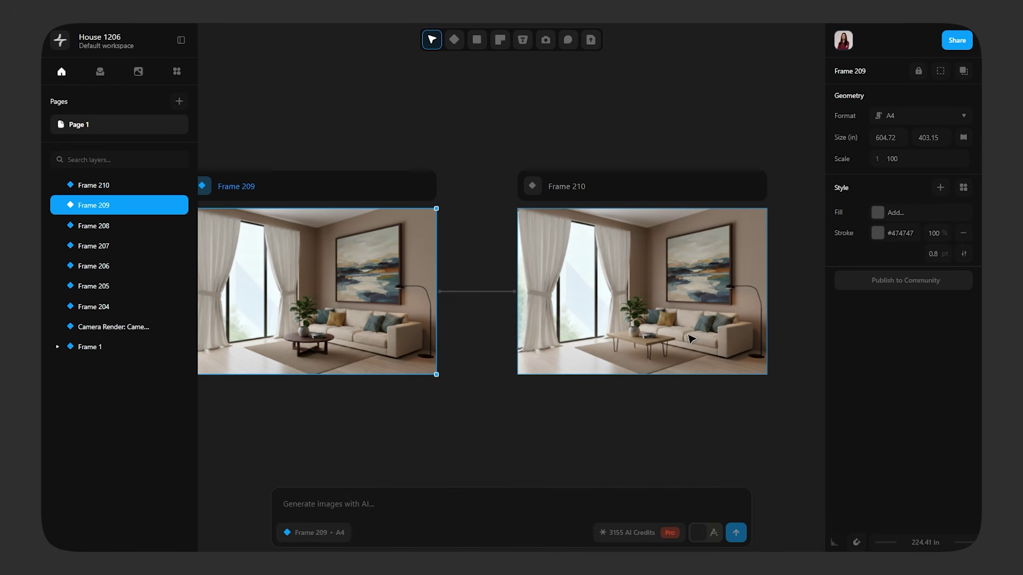
pyautogui.moveTo(708, 397); pyautogui.dragTo(643, 394)
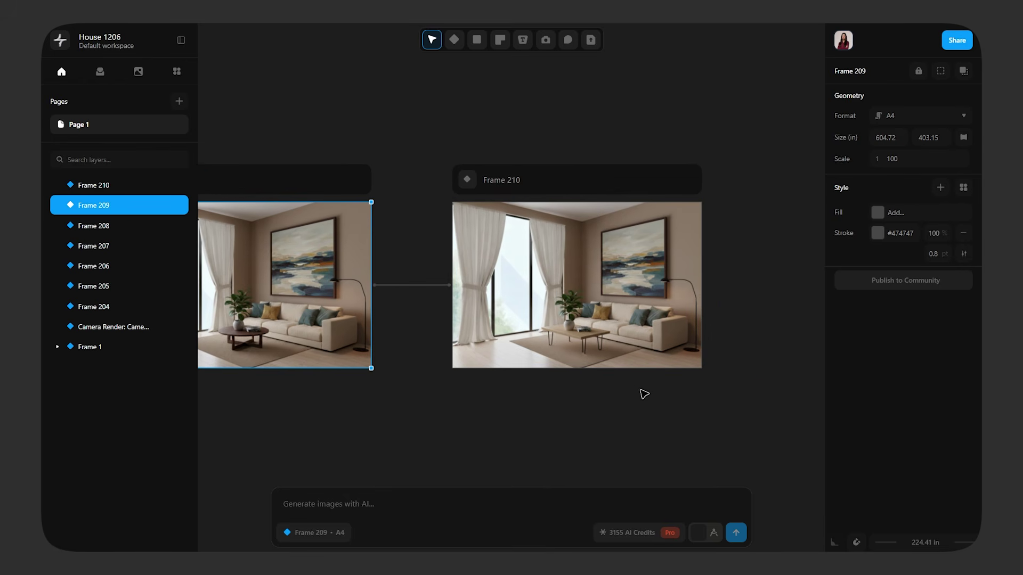
pyautogui.write('e')
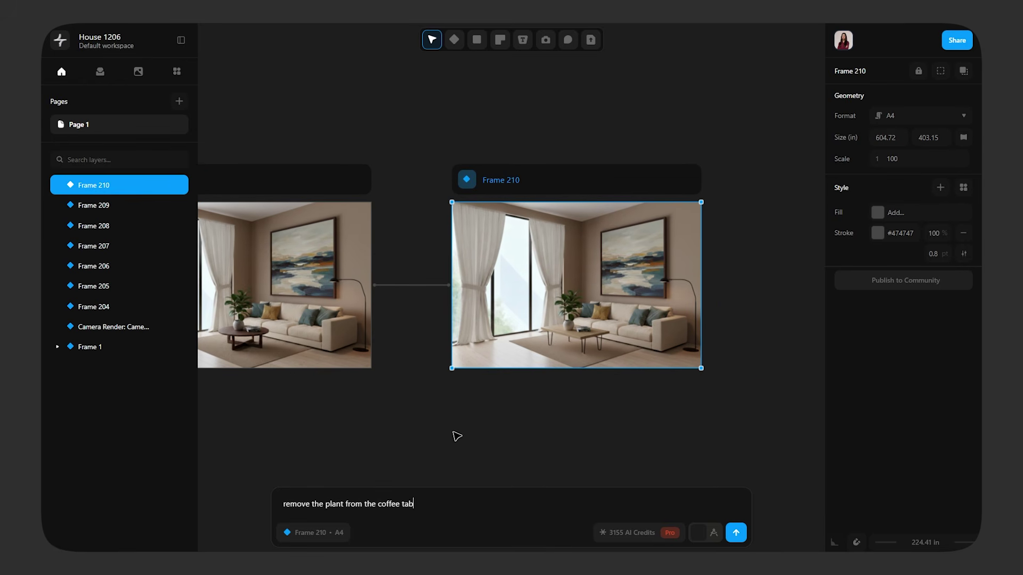
pyautogui.click(736, 532)
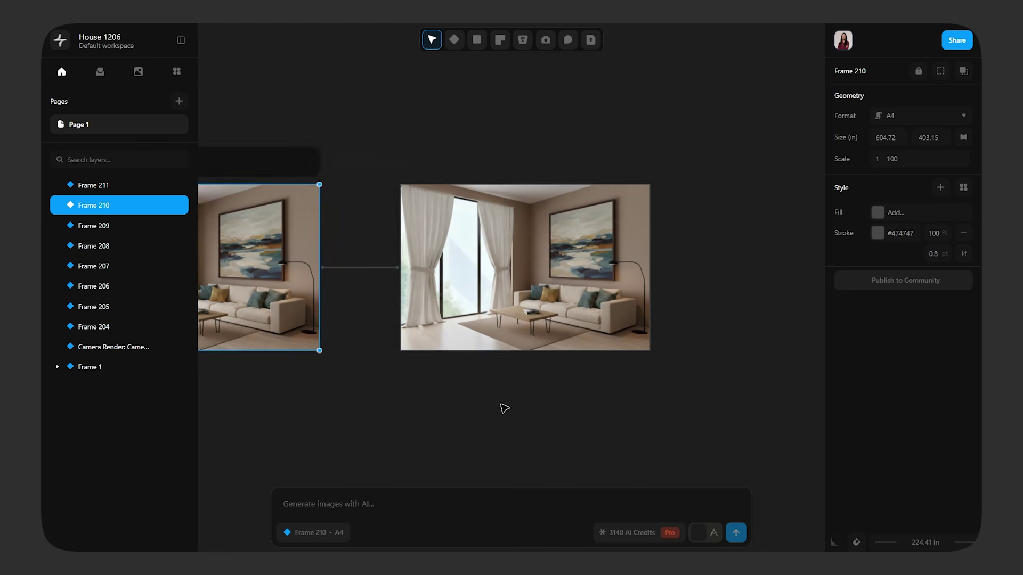
pyautogui.scroll(-3, 519, 305)
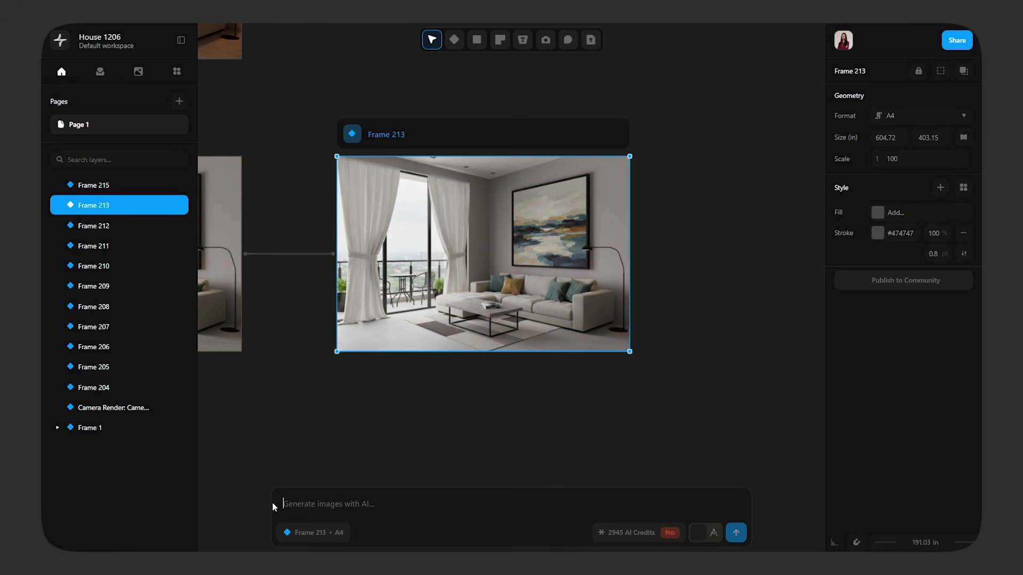
# Generate a nighttime version of the selected daylight render with the balcony view.
pyautogui.write('create')
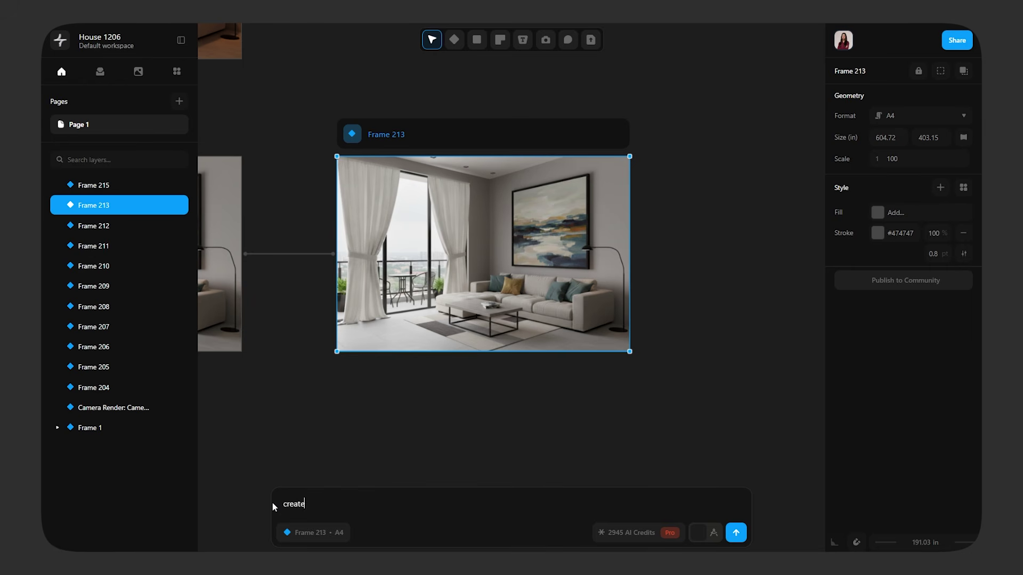
pyautogui.write(' a daylight')
pyautogui.press('Return')
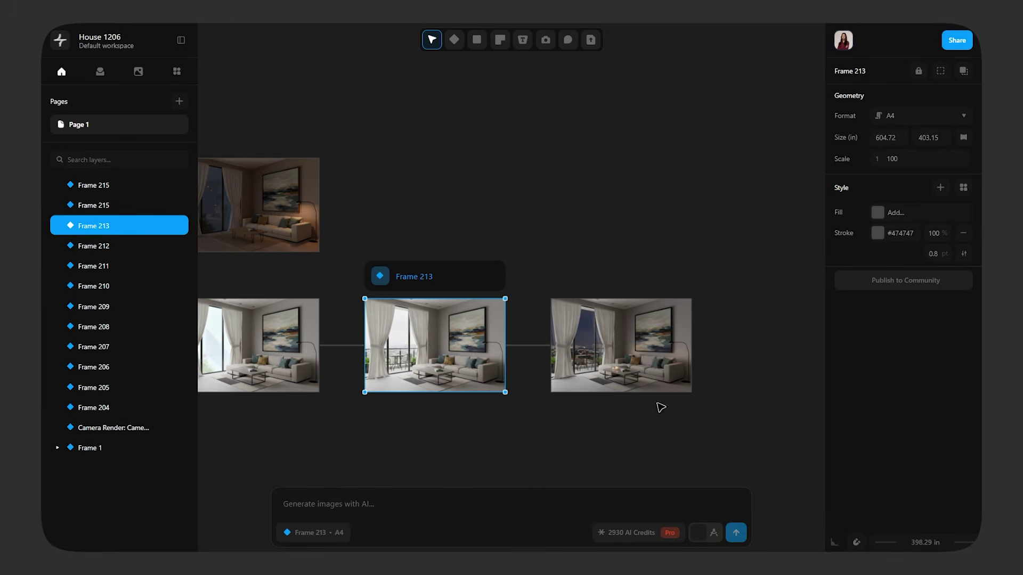
# Examine the new night render up close and compare it with the neighbouring daylight and warm evening versions.
pyautogui.doubleClick(678, 365)
pyautogui.scroll(3, 668, 375)
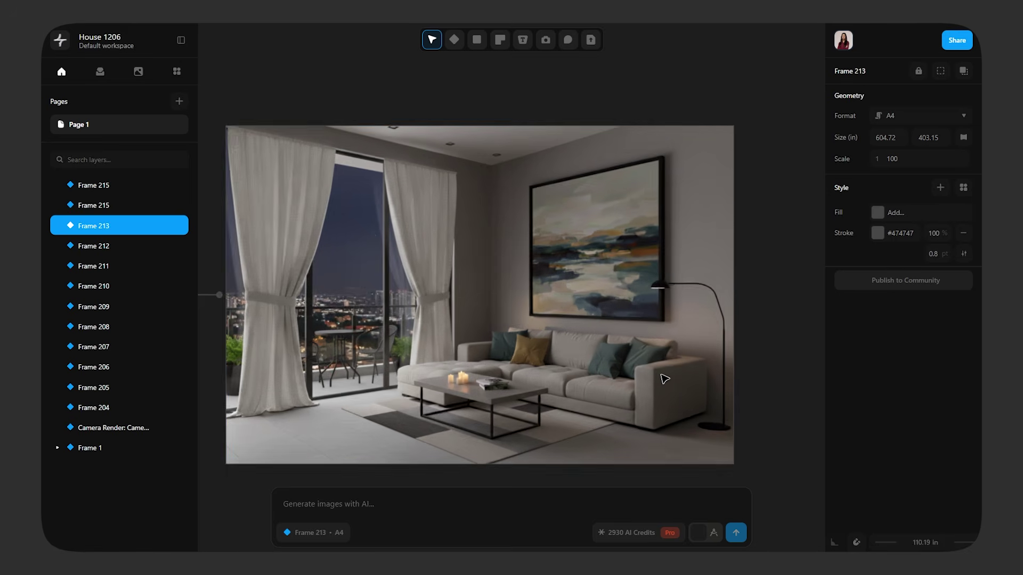
pyautogui.scroll(-3, 664, 377)
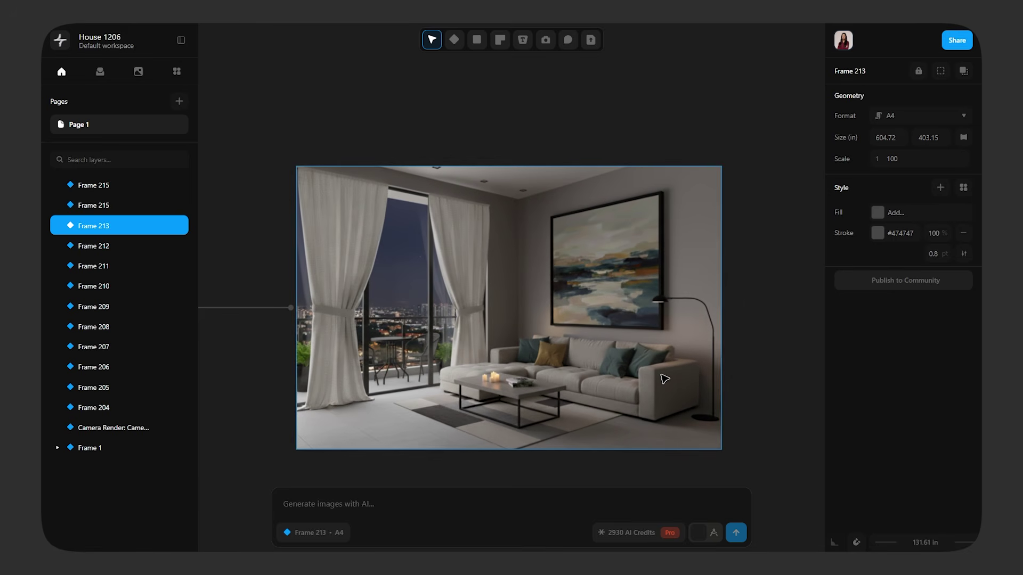
pyautogui.press('Escape')
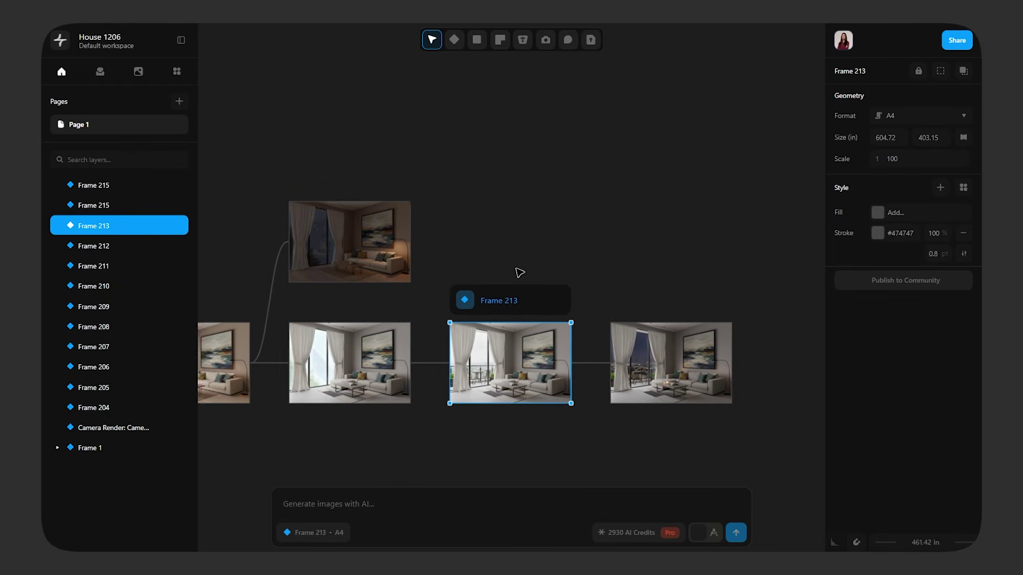
pyautogui.scroll(5, 483, 289)
pyautogui.scroll(-4, 453, 319)
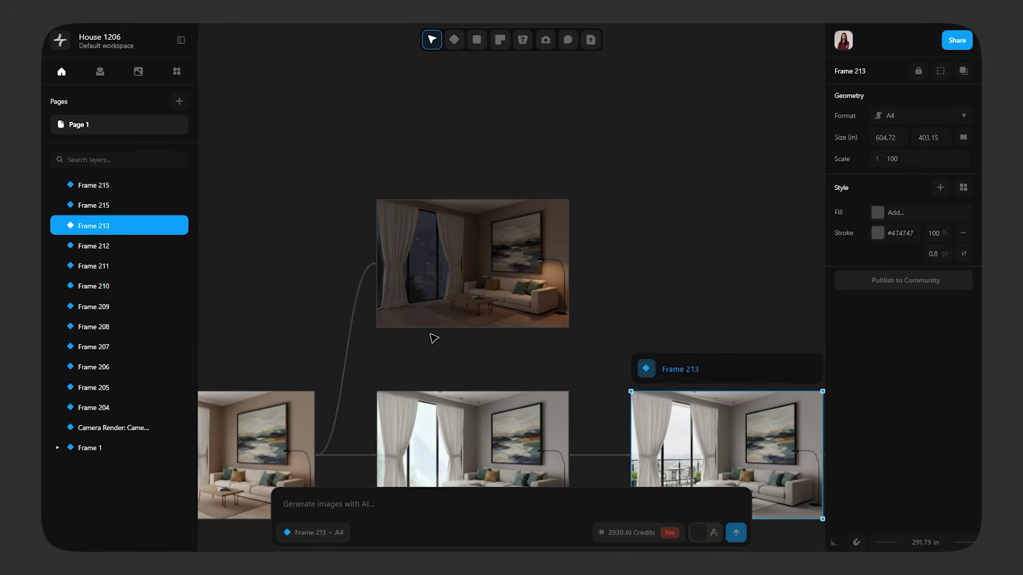
pyautogui.scroll(2, 483, 310)
pyautogui.scroll(-2, 550, 253)
pyautogui.scroll(2, 431, 276)
pyautogui.hscroll(3, 352, 268)
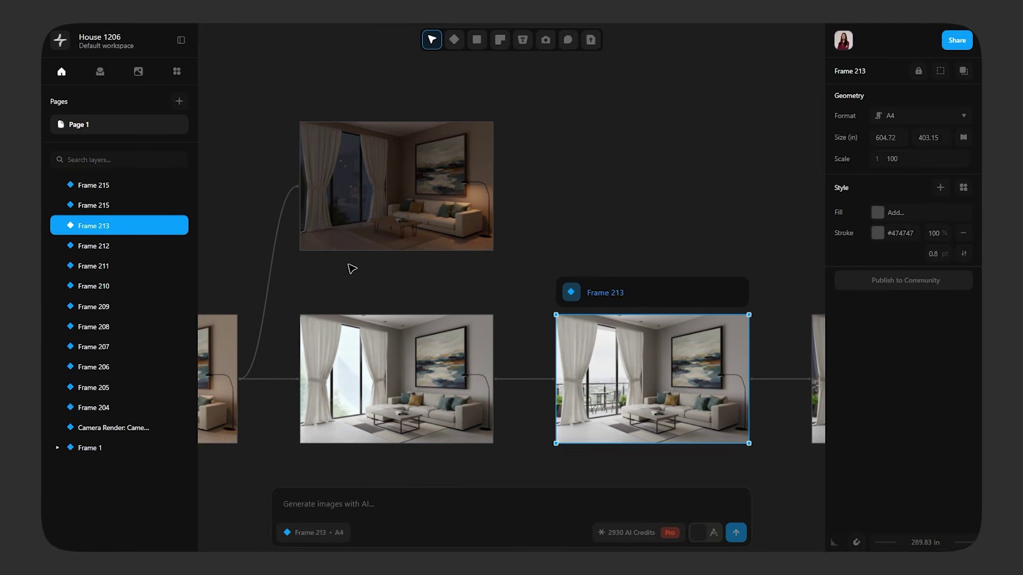
pyautogui.scroll(-3, 352, 268)
pyautogui.scroll(4, 528, 418)
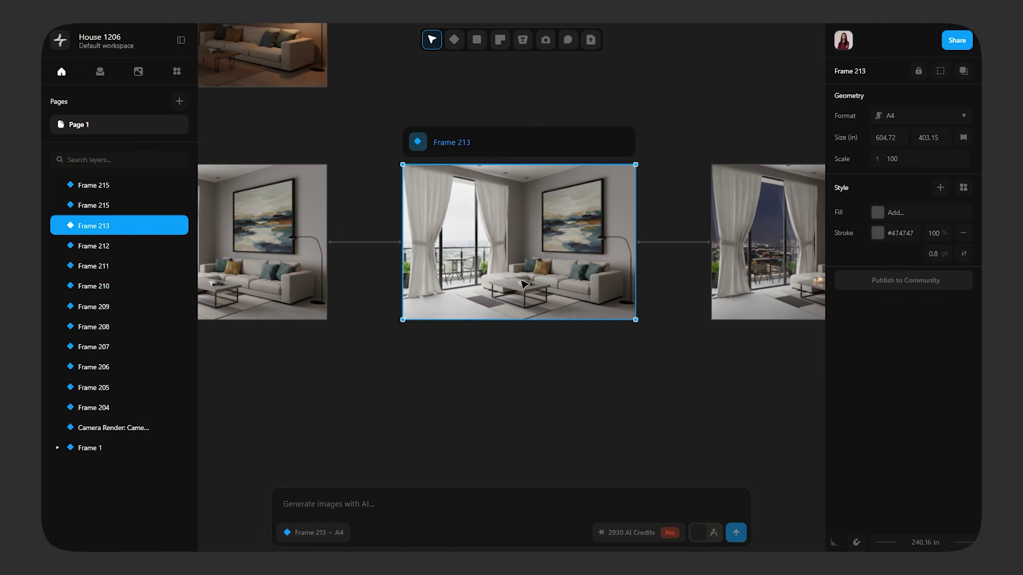
# Generate a new version of the daylight balcony render with the prompt "add a lady siting on the sofa reading book".
pyautogui.click(312, 507)
pyautogui.write('add a lady siting on ')
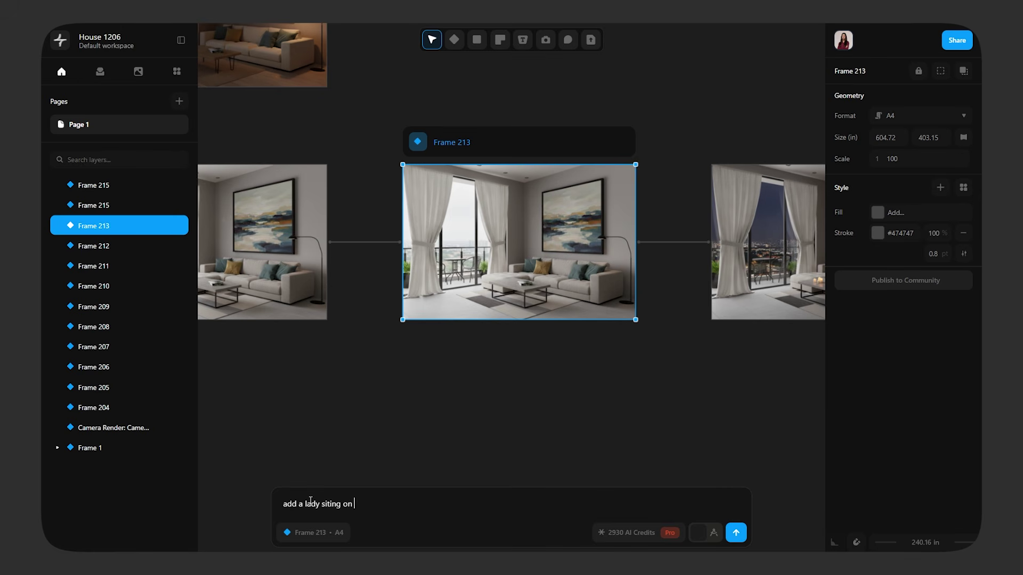
pyautogui.write('the sofa reading book')
pyautogui.click(735, 533)
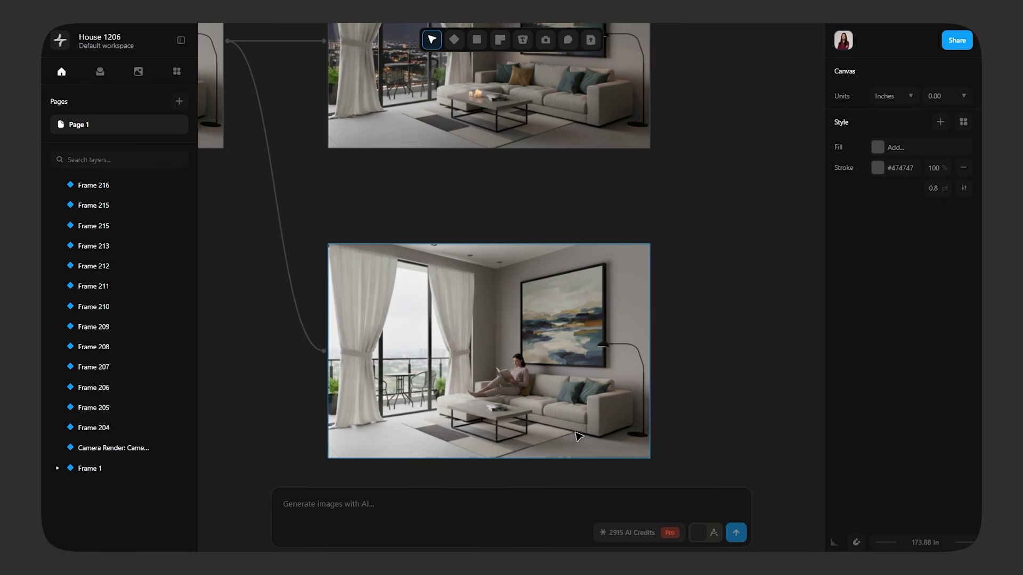
pyautogui.scroll(-3, 579, 437)
pyautogui.scroll(2, 578, 423)
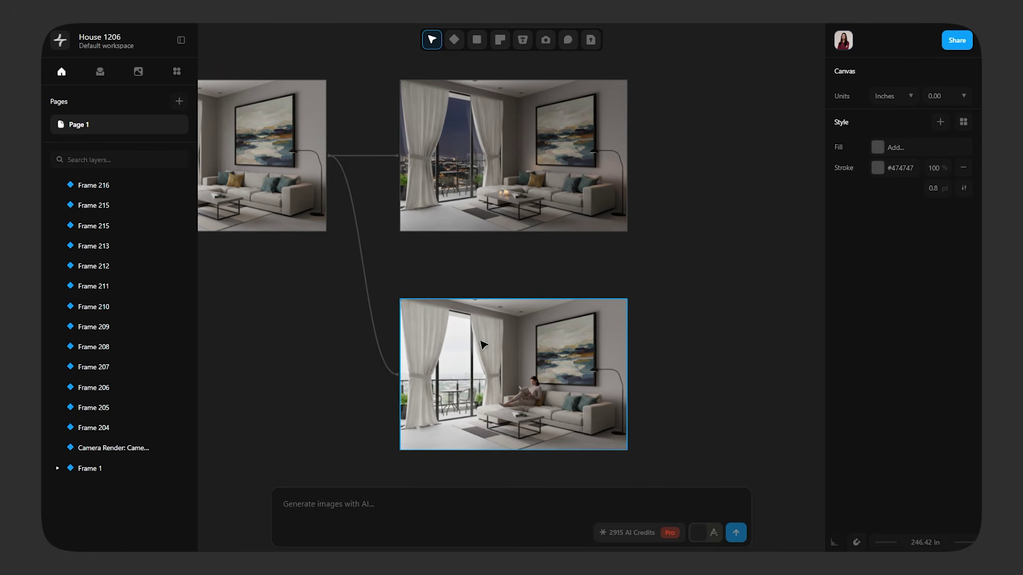
# Export the render with the lady reading on the sofa as SVG and deselect it.
pyautogui.click(580, 354)
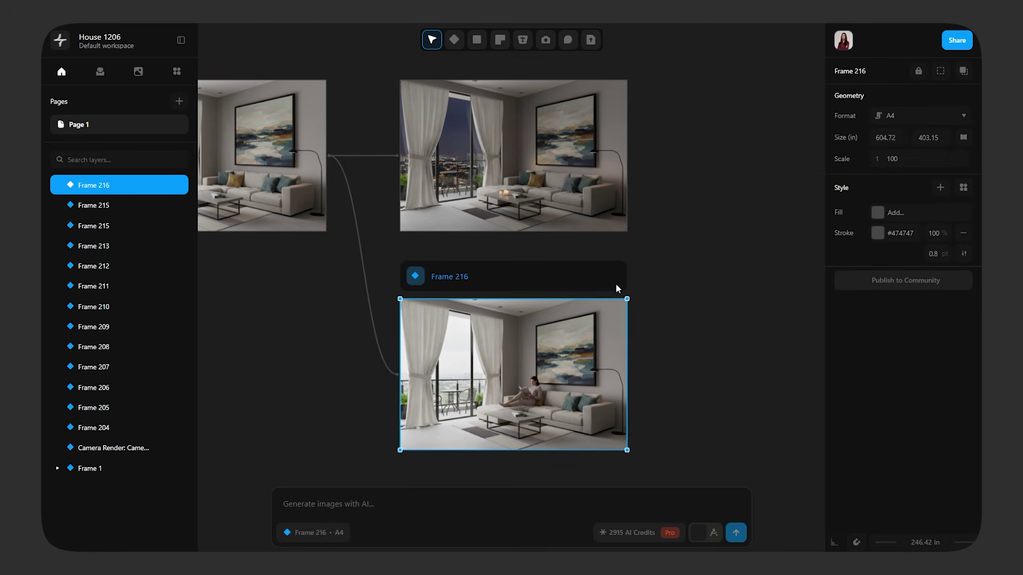
pyautogui.rightClick(553, 351)
pyautogui.moveTo(590, 476)
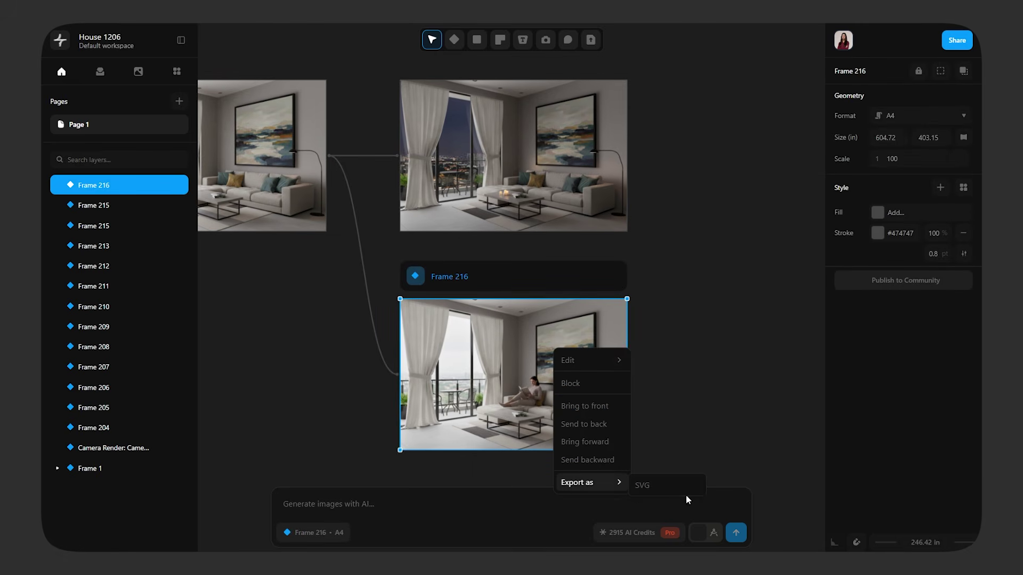
pyautogui.click(662, 489)
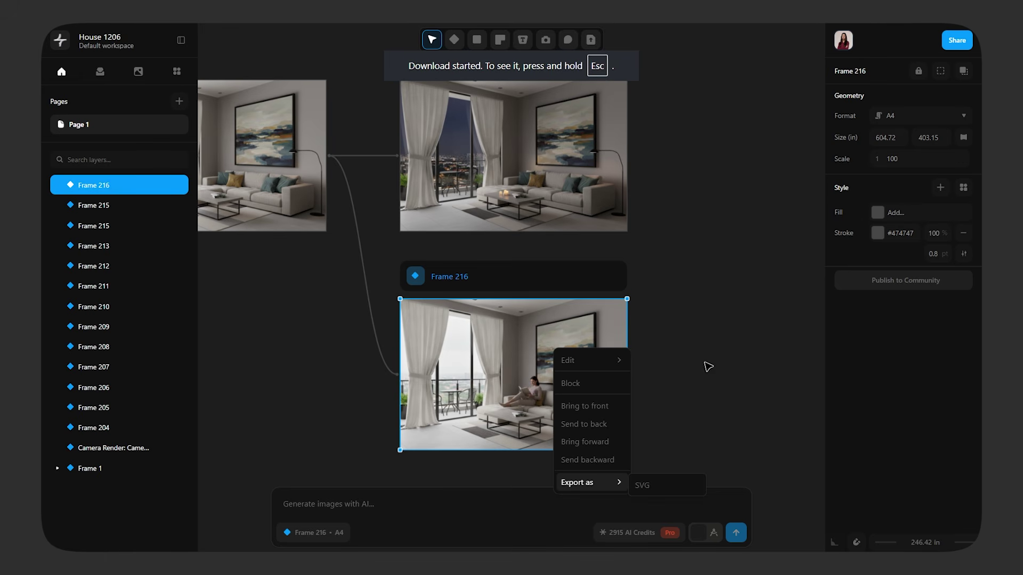
pyautogui.click(721, 258)
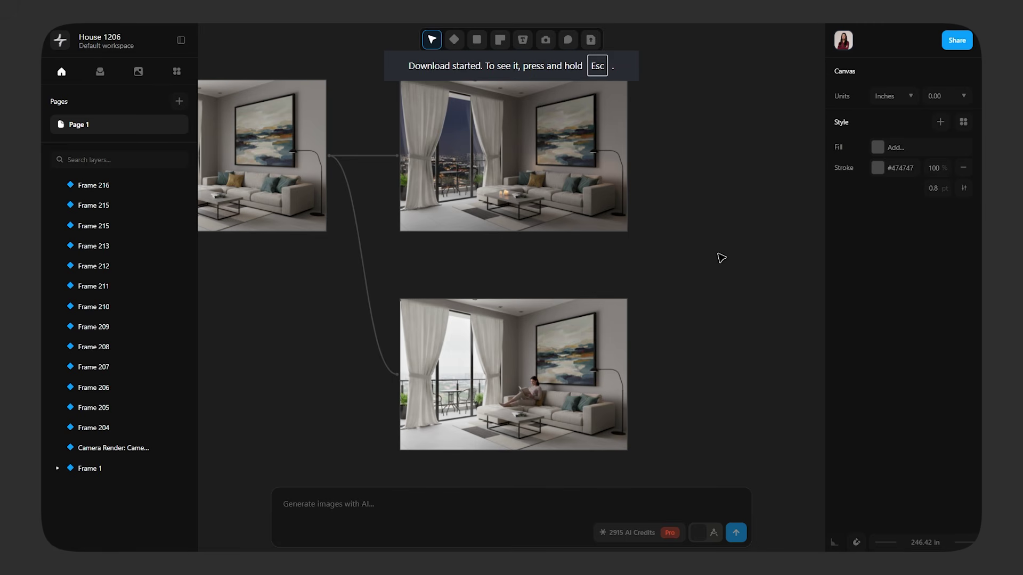
# Review the sharing options and access levels for inviting people to House 1206, then close them without inviting anyone.
pyautogui.click(957, 43)
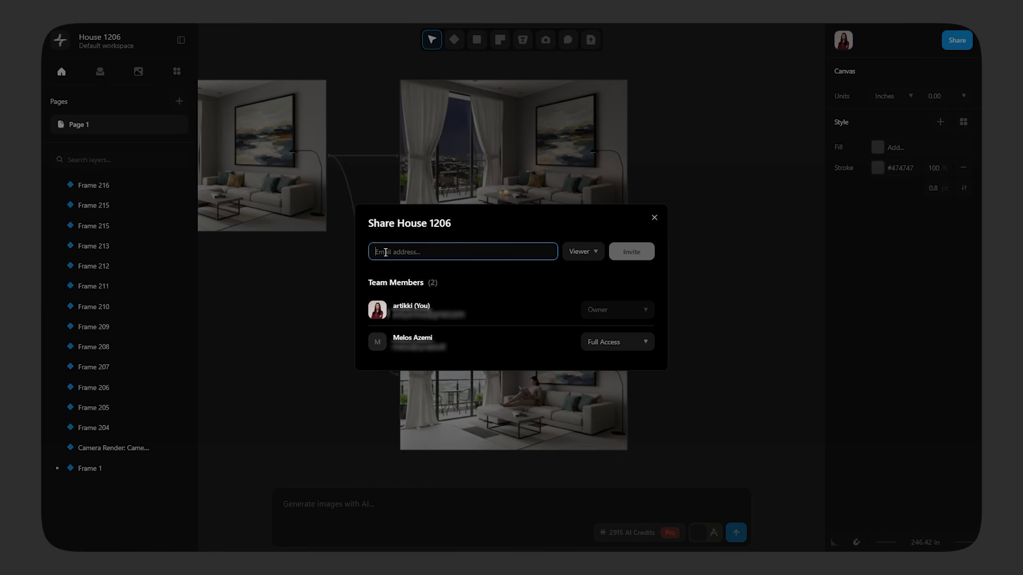
pyautogui.click(579, 249)
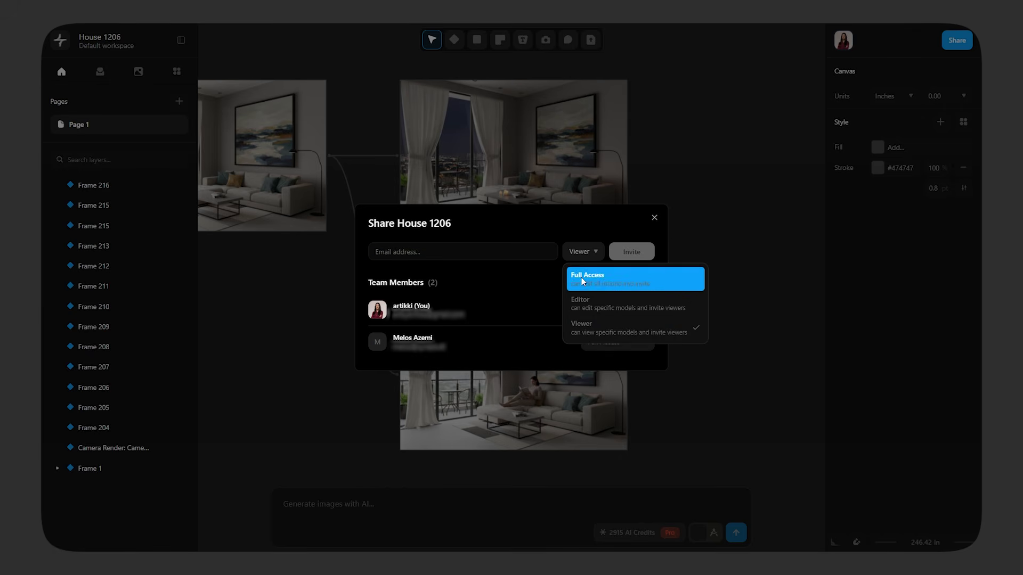
pyautogui.click(532, 283)
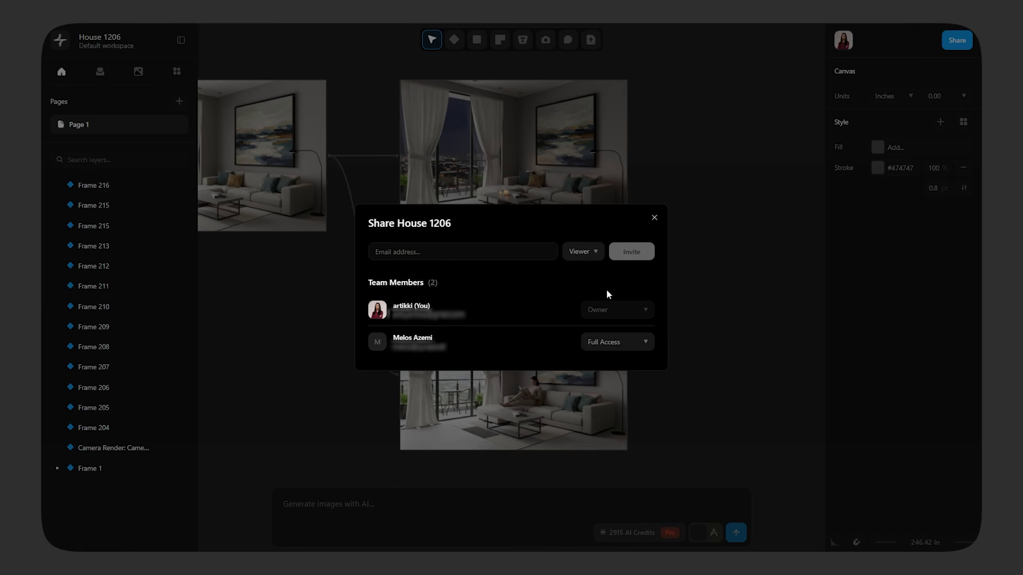
pyautogui.click(654, 219)
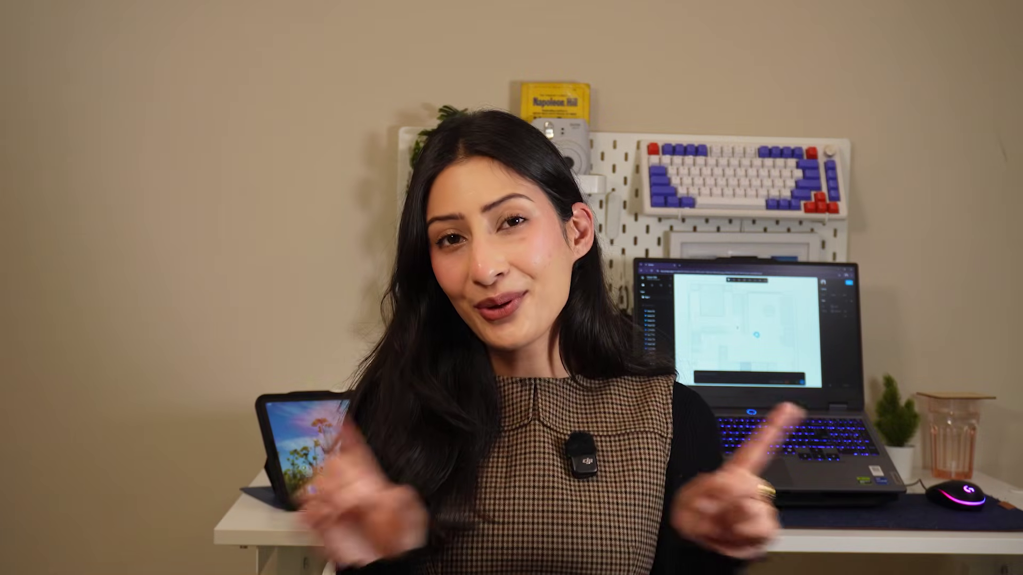